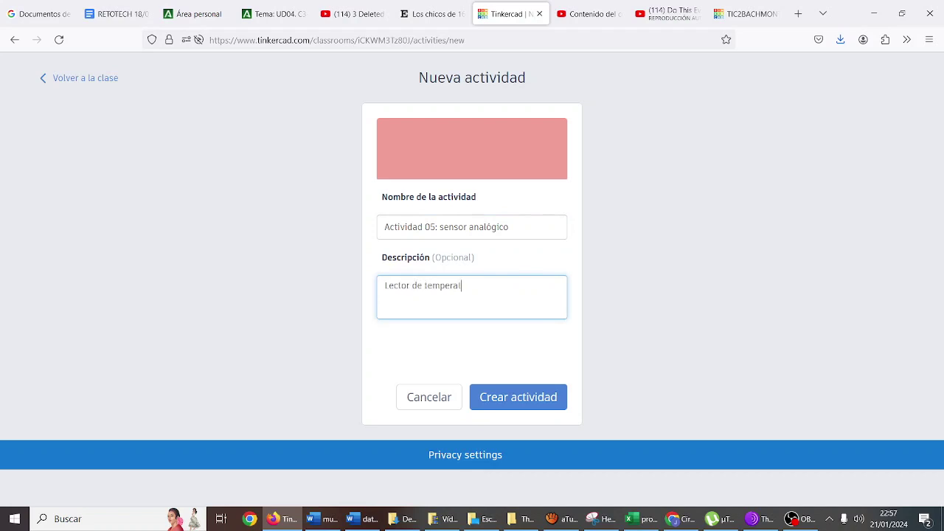
# - Create the activity "Actividad 05: sensor analógico" and start a new circuit design inside it
pyautogui.click(492, 394)
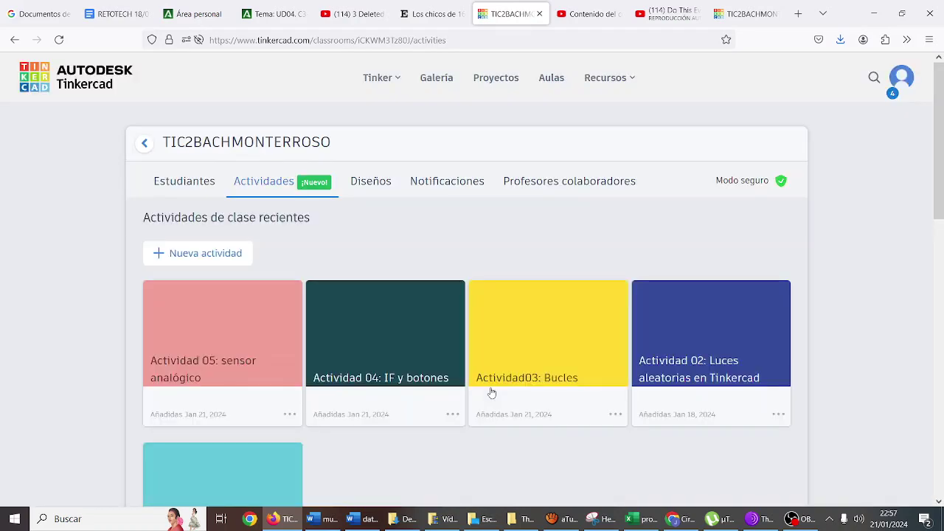
pyautogui.click(257, 344)
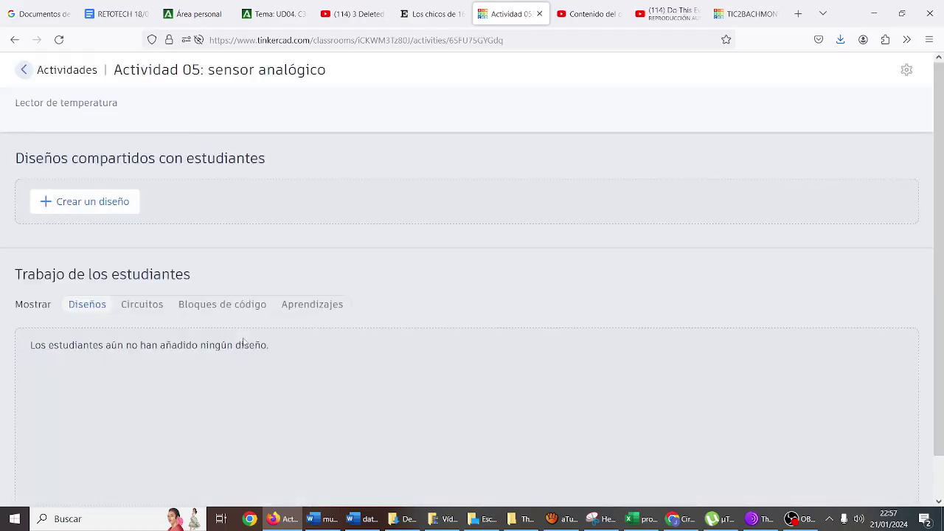
pyautogui.click(96, 203)
pyautogui.click(91, 253)
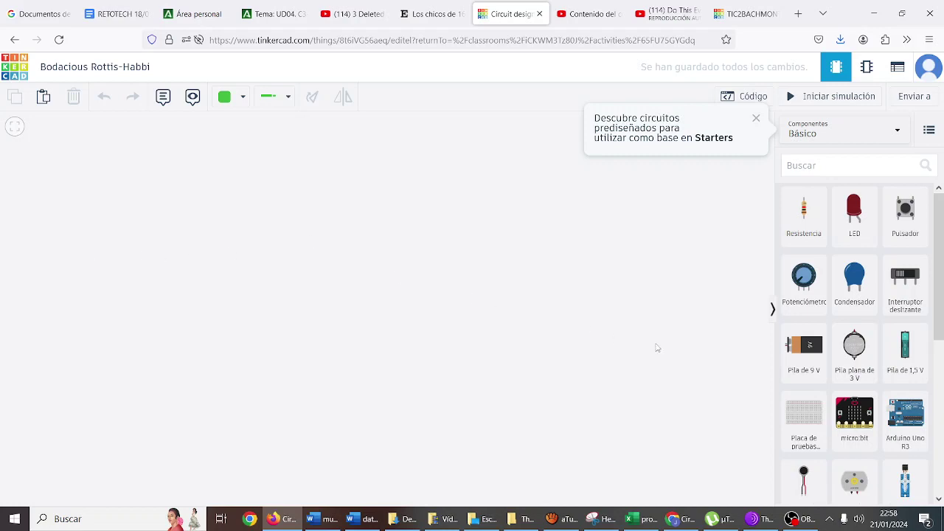
# - Place an Arduino Uno R3 in the workspace and a small breadboard directly above it
pyautogui.moveTo(439, 379); pyautogui.dragTo(403, 353)
pyautogui.scroll(3, 403, 353)
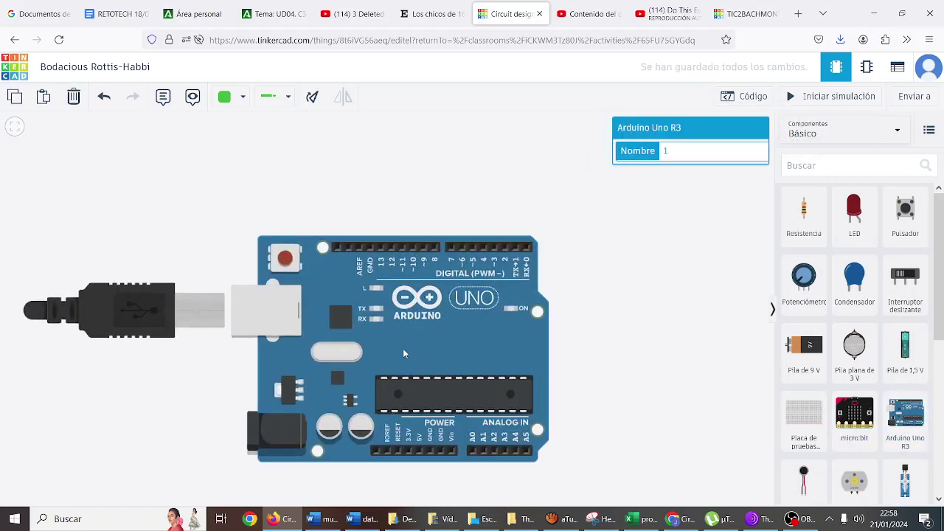
pyautogui.scroll(-2, 403, 354)
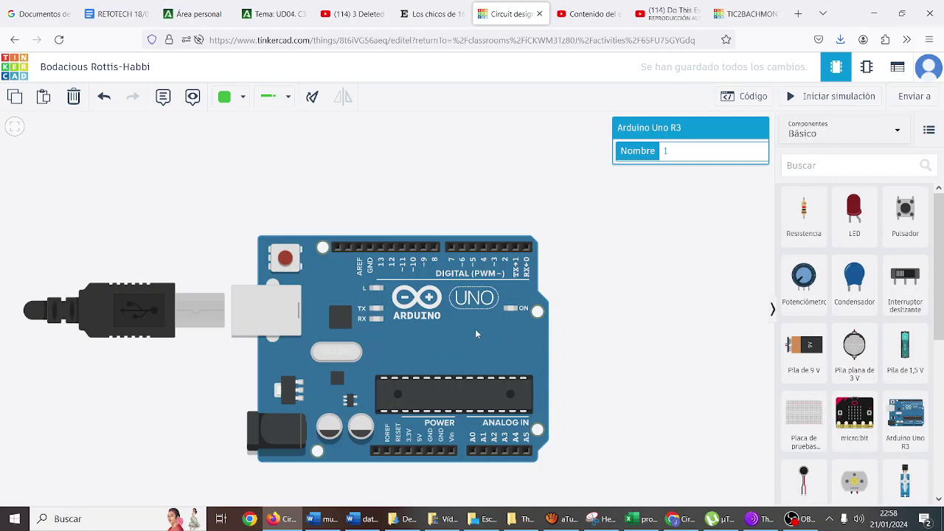
pyautogui.moveTo(467, 338); pyautogui.dragTo(477, 364)
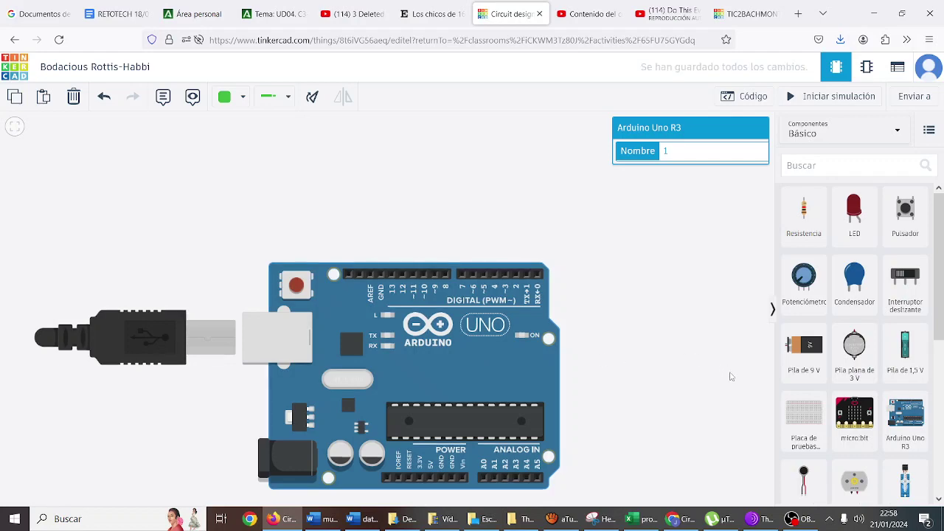
pyautogui.moveTo(804, 416); pyautogui.dragTo(386, 142)
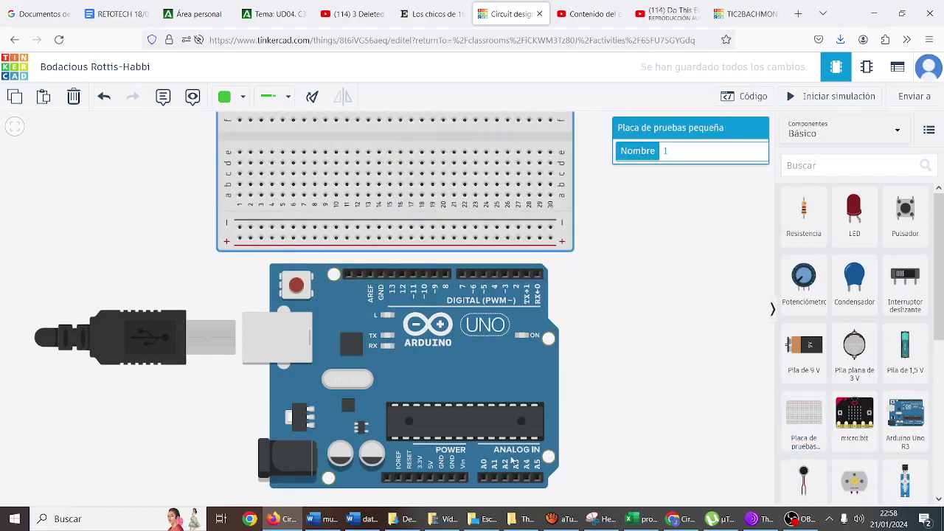
# - Wire the Arduino's 5V pin around the board to the breadboard's lower positive rail at column 30 and colour the wire red
pyautogui.scroll(-1, 496, 402)
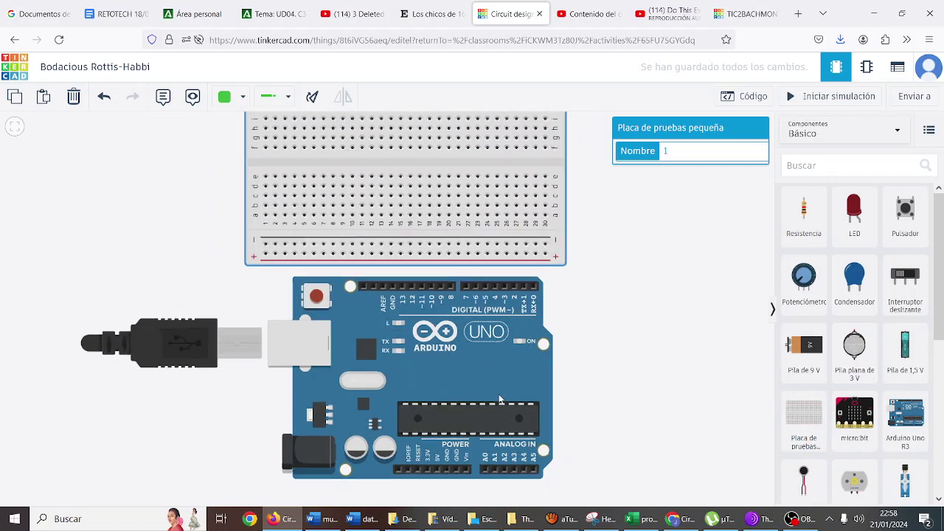
pyautogui.click(436, 472)
pyautogui.click(436, 493)
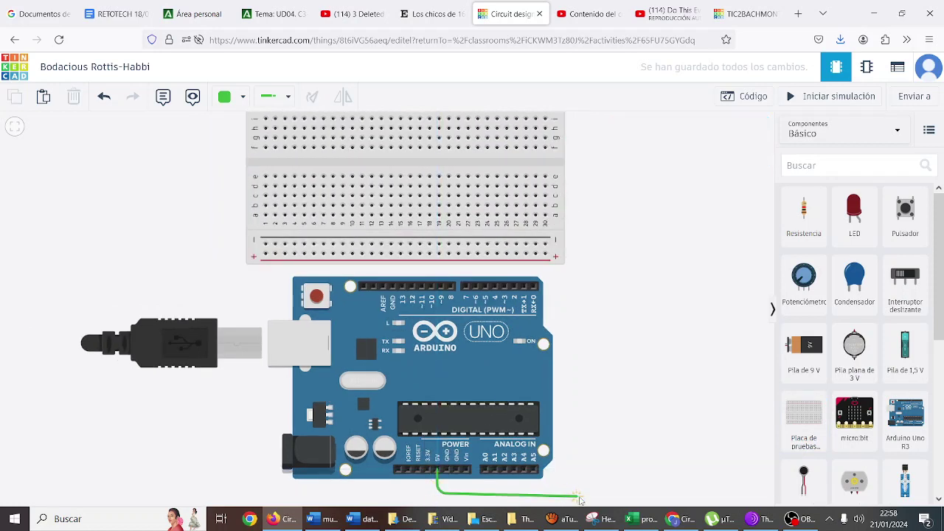
pyautogui.click(592, 491)
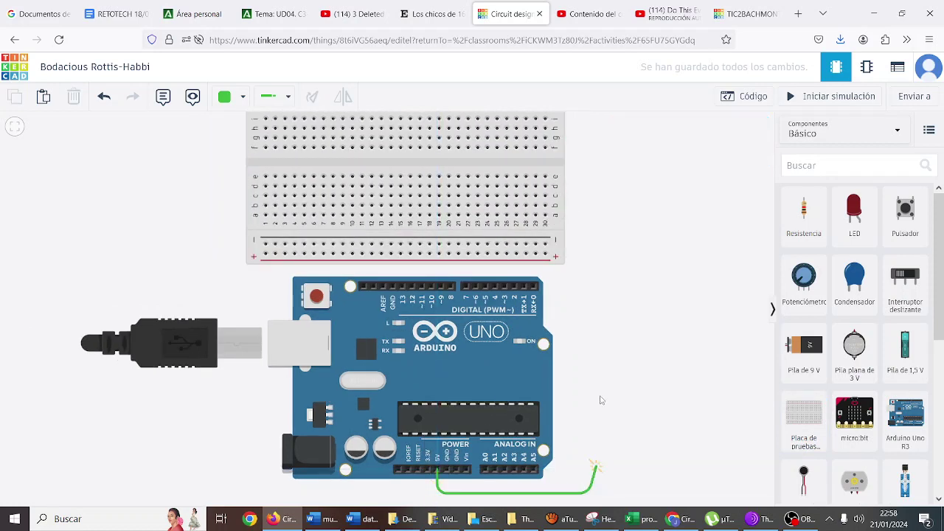
pyautogui.click(588, 258)
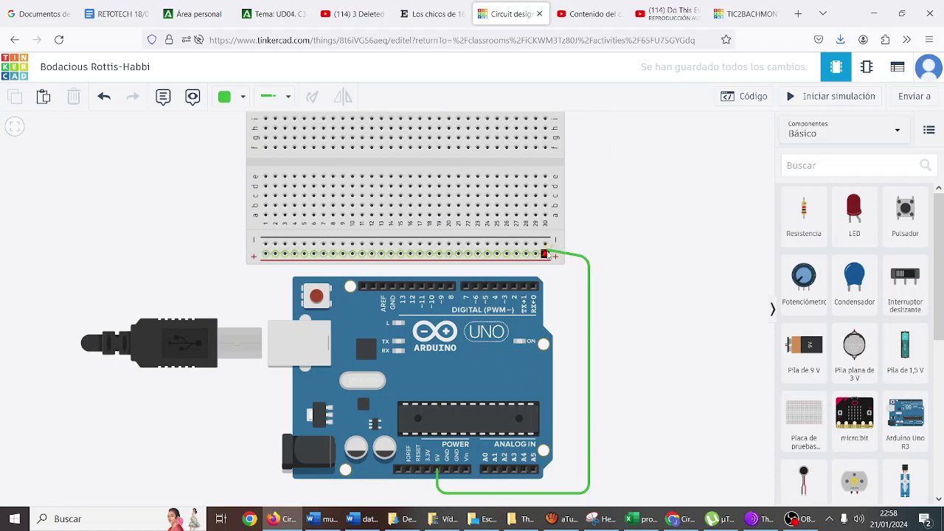
pyautogui.click(546, 254)
pyautogui.moveTo(588, 258); pyautogui.dragTo(589, 254)
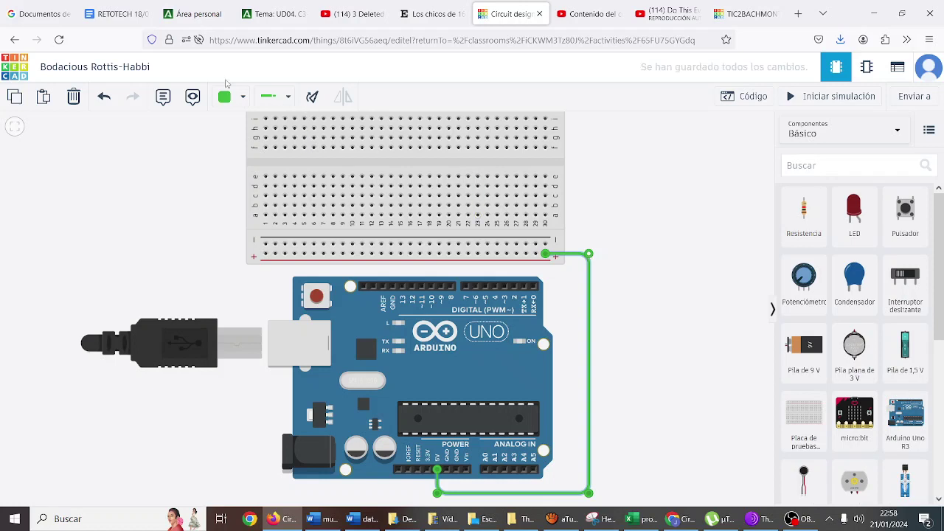
pyautogui.click(242, 98)
pyautogui.click(241, 158)
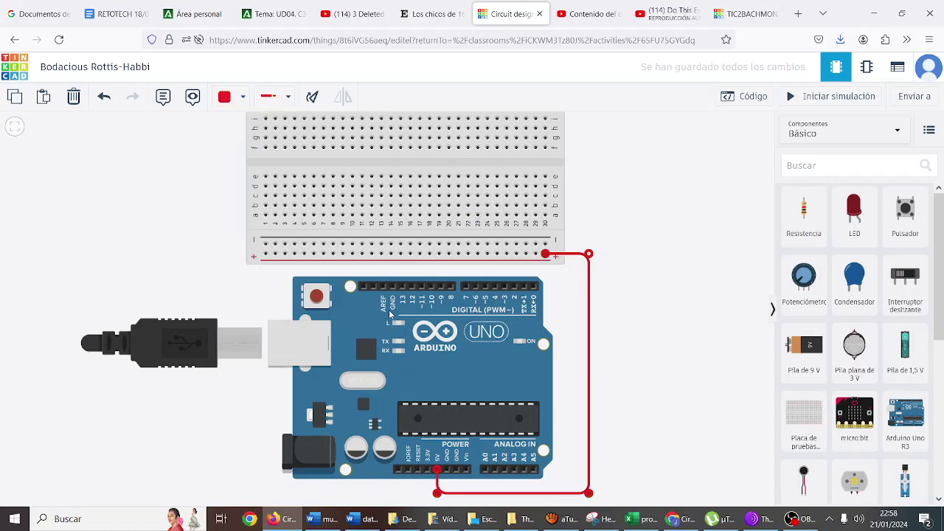
# - Wire the Arduino's GND pin beside pin 13 to the lower negative rail at column 14 and colour the wire black
pyautogui.click(392, 286)
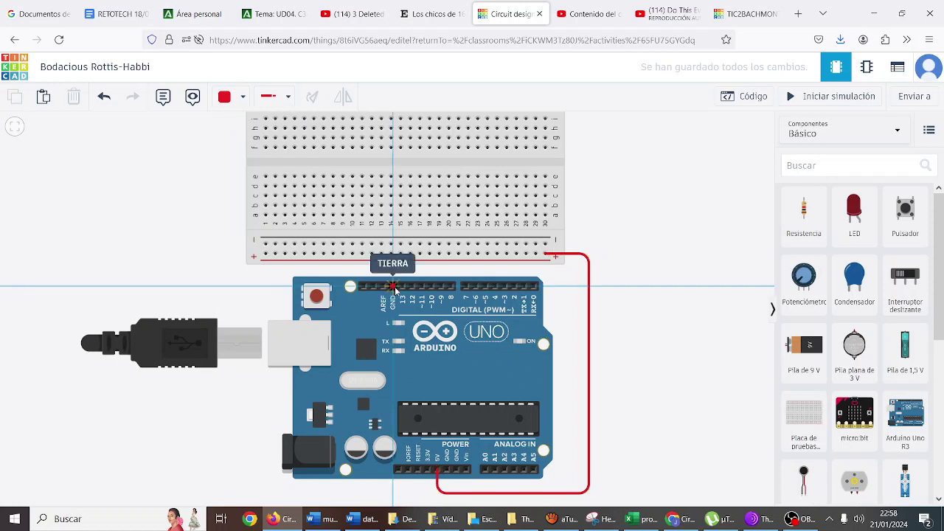
pyautogui.click(391, 244)
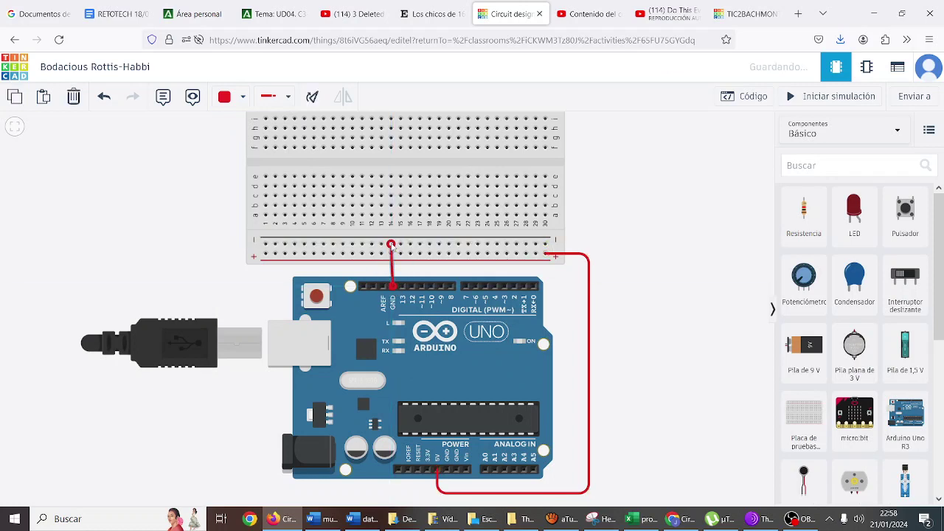
pyautogui.click(243, 97)
pyautogui.click(254, 134)
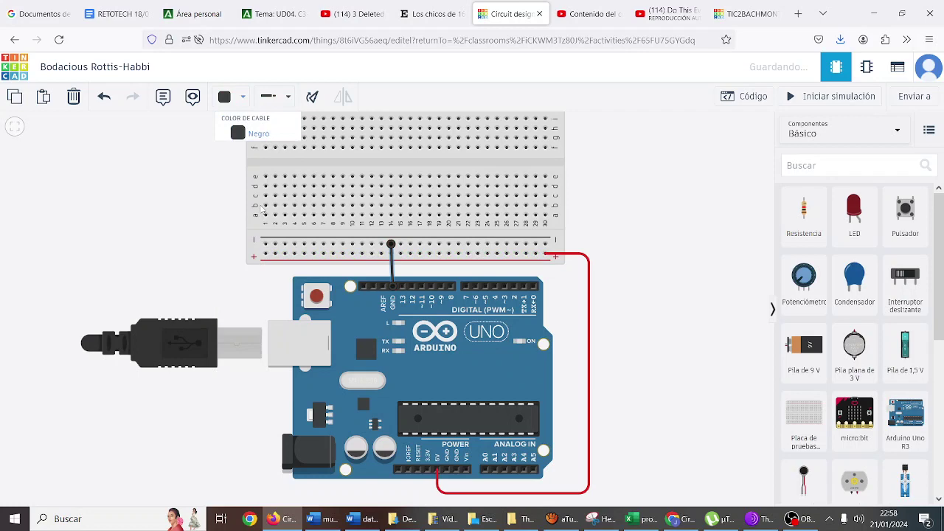
# - Connect the breadboard's lower and upper negative rails at column 1 with a black wire routed outside the board's left edge
pyautogui.click(264, 244)
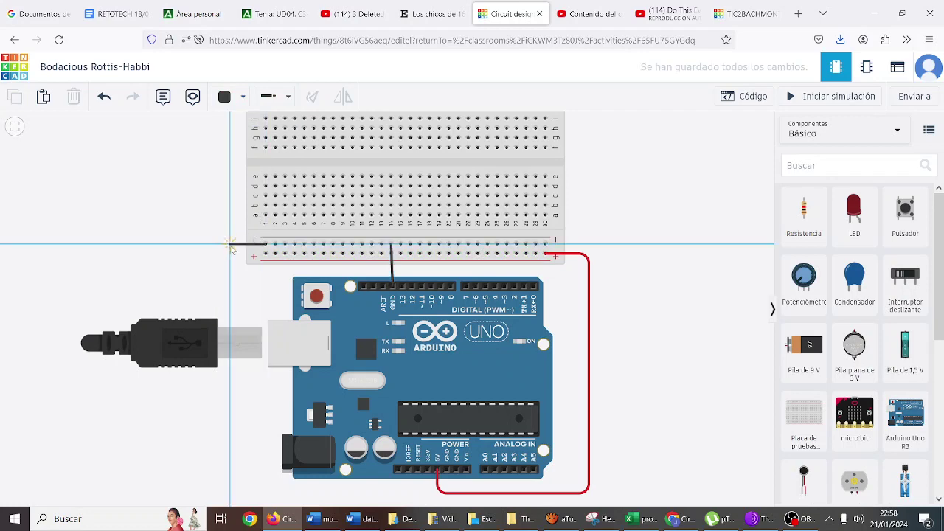
pyautogui.scroll(2, 230, 247)
pyautogui.click(231, 244)
pyautogui.scroll(-3, 230, 236)
pyautogui.scroll(-2, 230, 220)
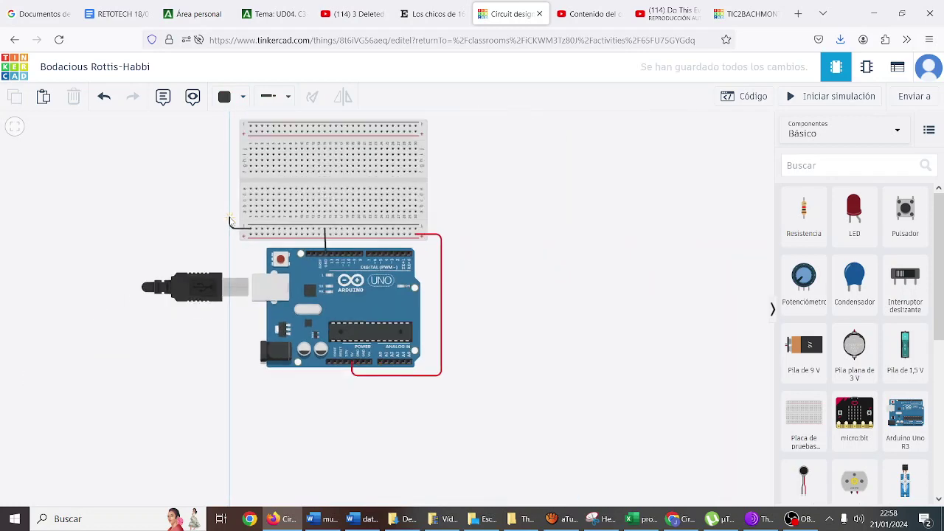
pyautogui.click(230, 127)
pyautogui.click(249, 128)
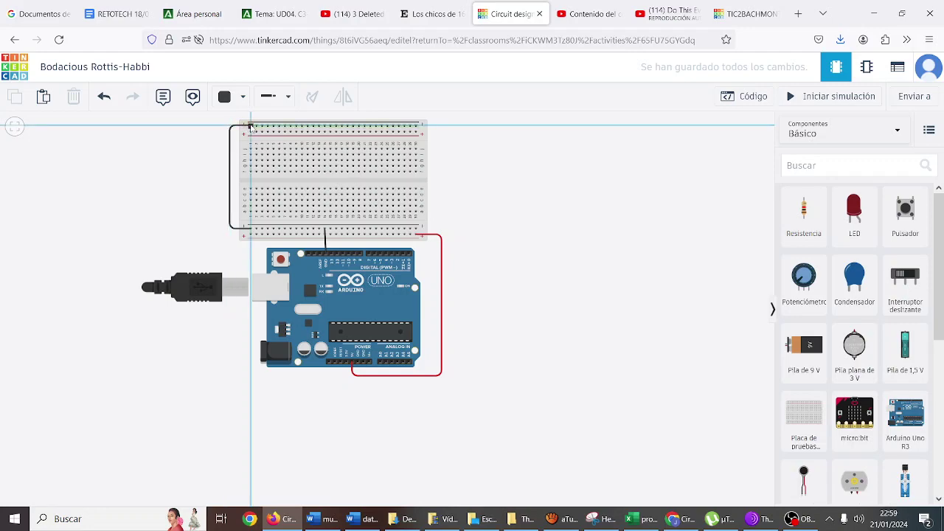
# - Connect the lower and upper positive rails at column 1 with a wire routed outside the black one, and colour it red
pyautogui.scroll(2, 207, 153)
pyautogui.scroll(3, 207, 153)
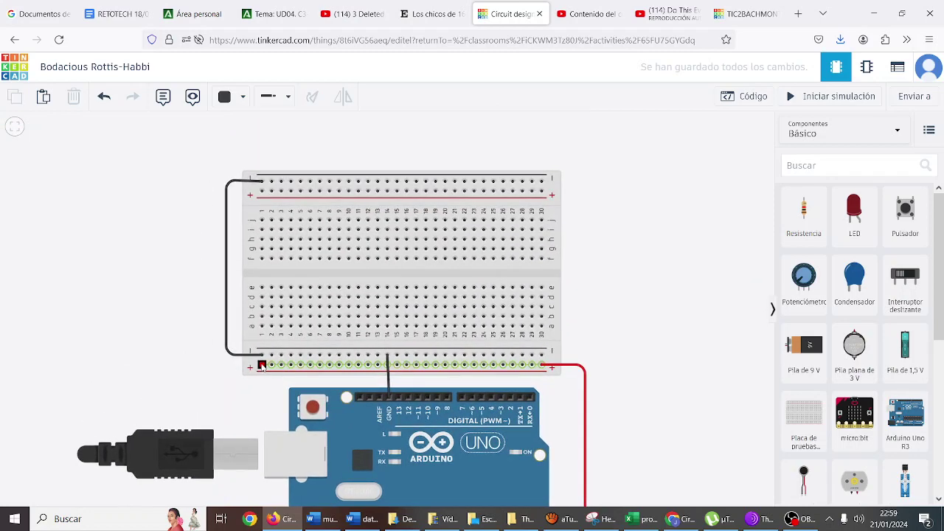
pyautogui.click(259, 368)
pyautogui.click(212, 366)
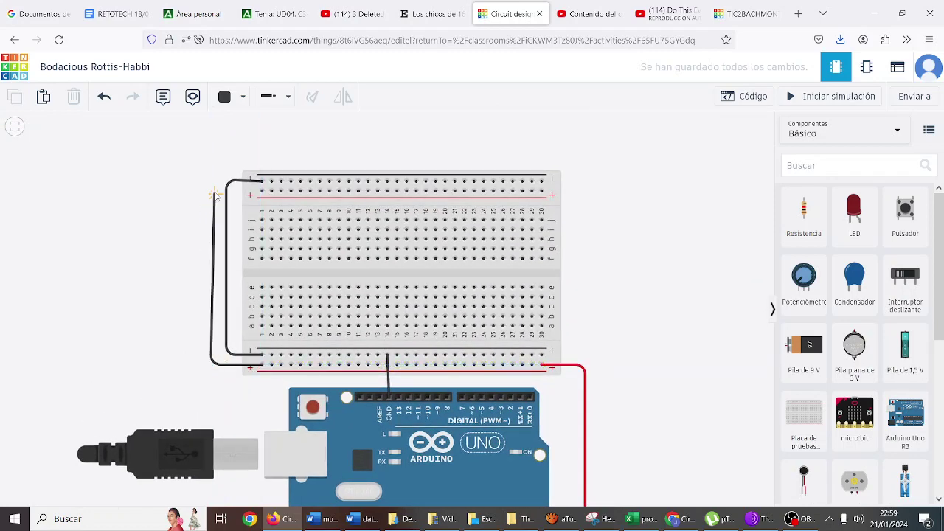
pyautogui.click(212, 193)
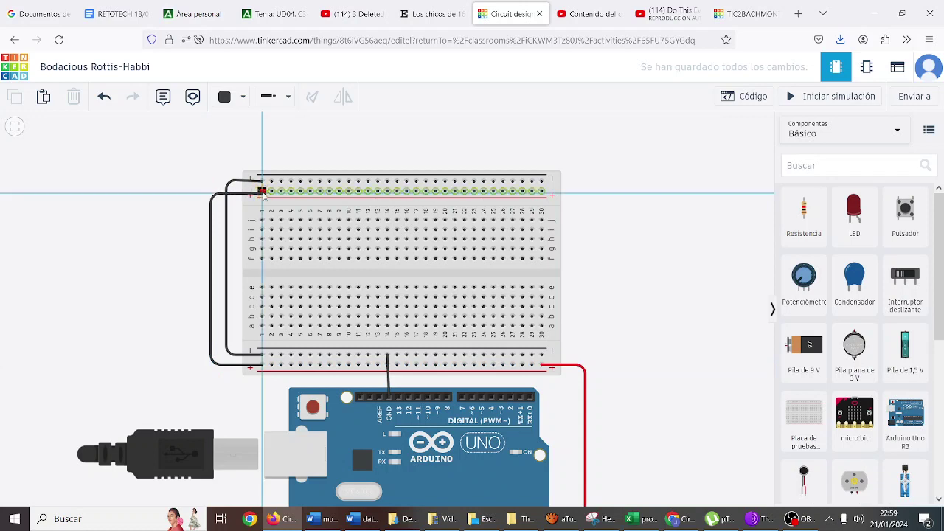
pyautogui.click(262, 191)
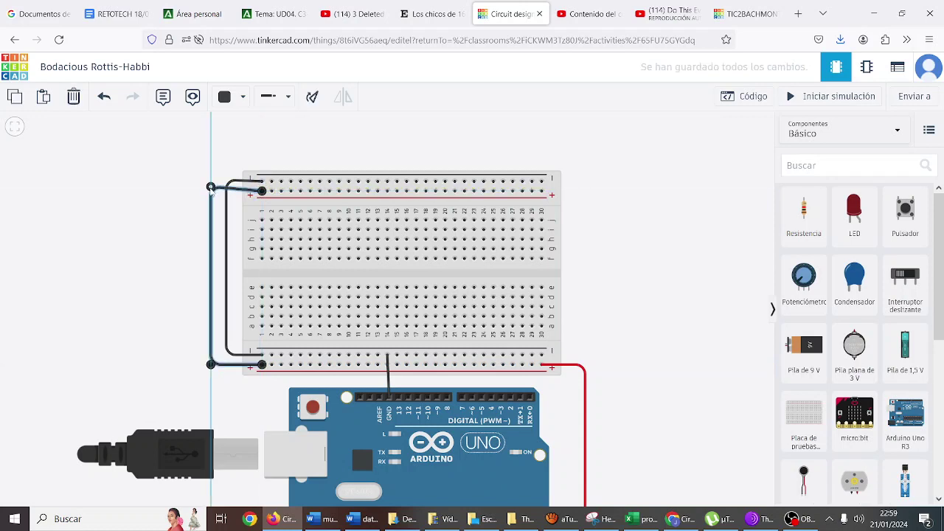
pyautogui.moveTo(211, 194); pyautogui.dragTo(211, 191)
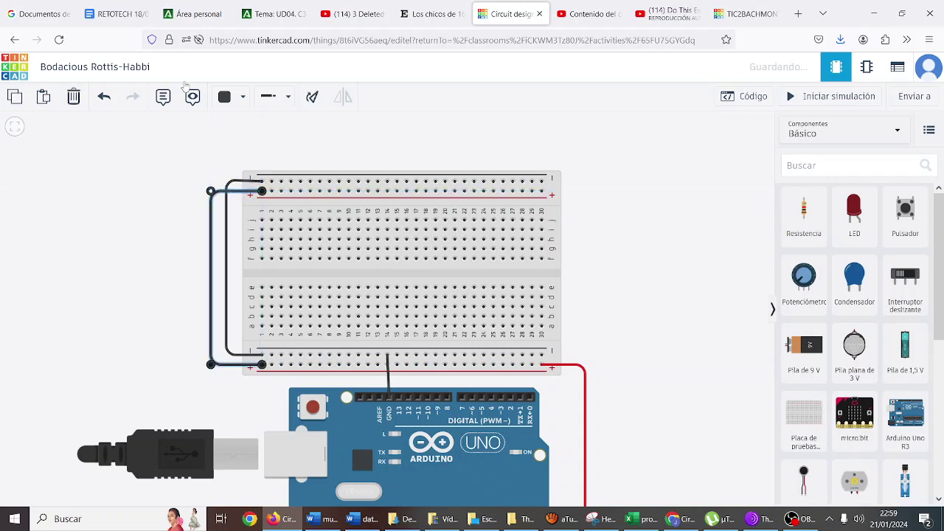
pyautogui.click(226, 97)
pyautogui.click(240, 160)
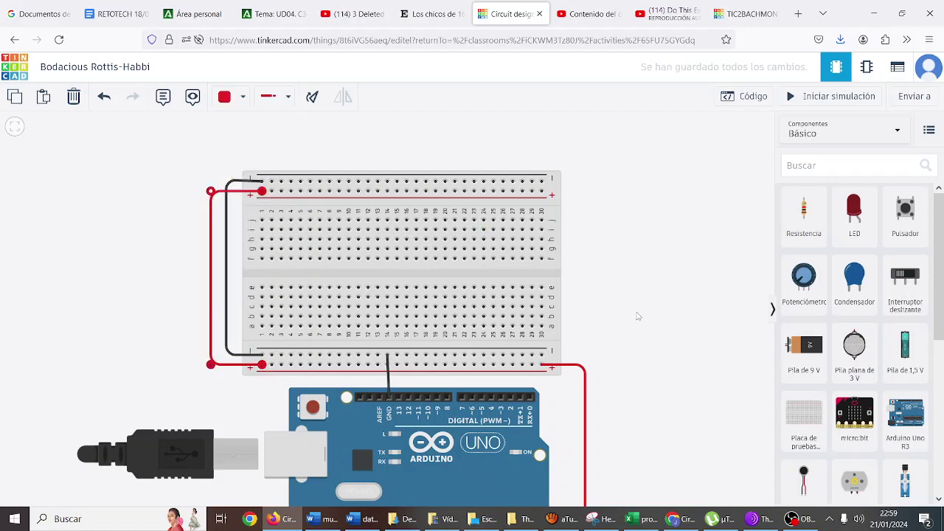
pyautogui.scroll(-2, 633, 317)
pyautogui.scroll(1, 631, 316)
pyautogui.scroll(1, 631, 316)
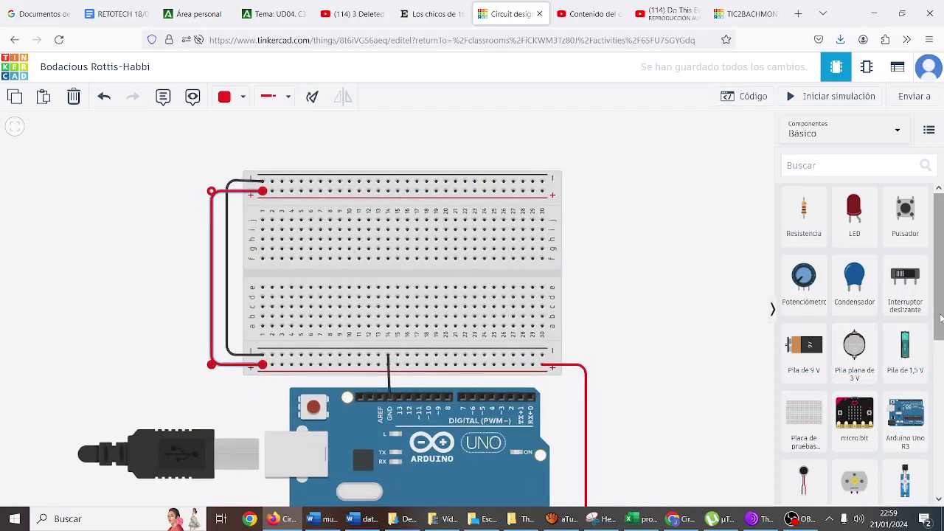
pyautogui.scroll(-2, 940, 317)
pyautogui.scroll(1, 940, 317)
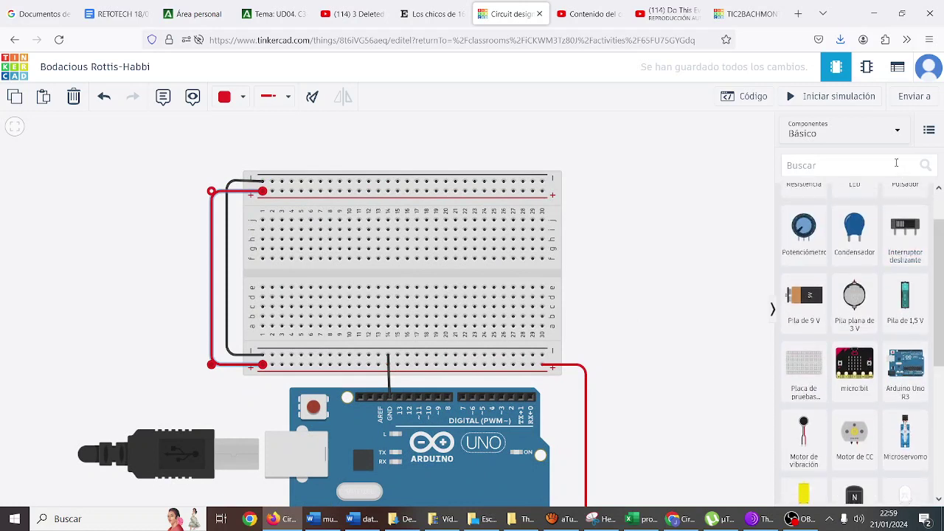
pyautogui.click(848, 133)
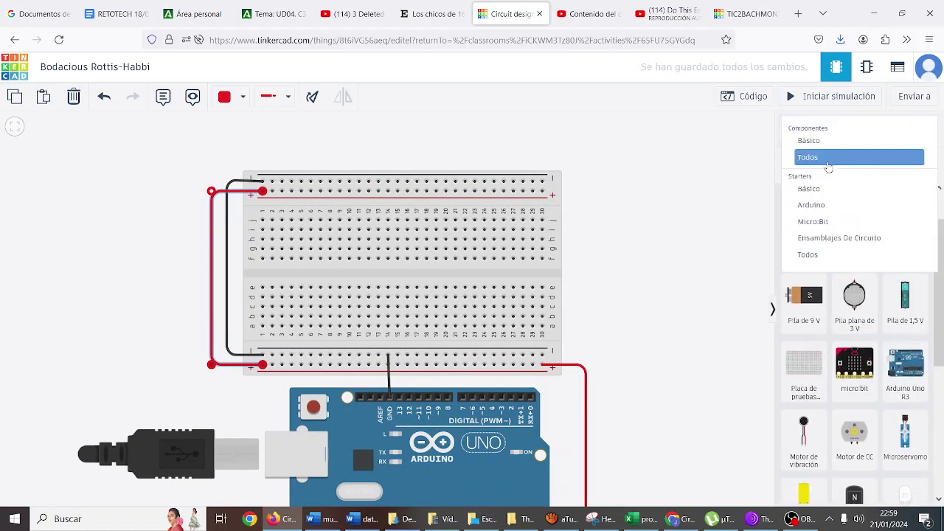
pyautogui.click(826, 159)
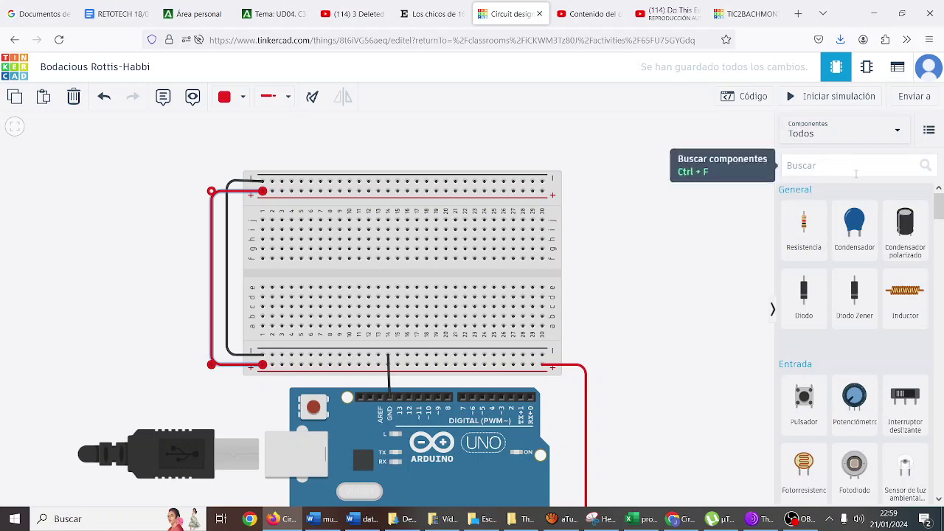
pyautogui.moveTo(939, 208)
pyautogui.mouseDown()
pyautogui.moveTo(941, 265)
pyautogui.moveTo(937, 199)
pyautogui.mouseUp()
pyautogui.click(888, 139)
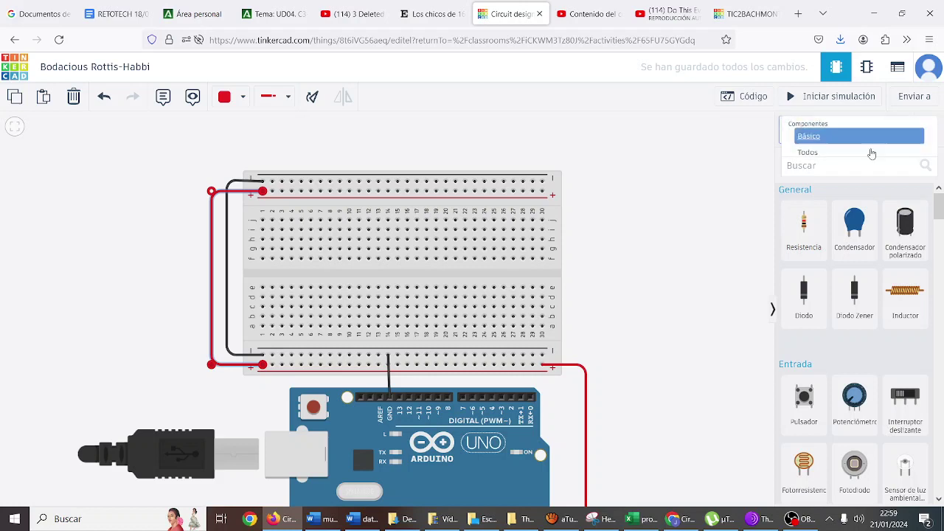
pyautogui.click(827, 147)
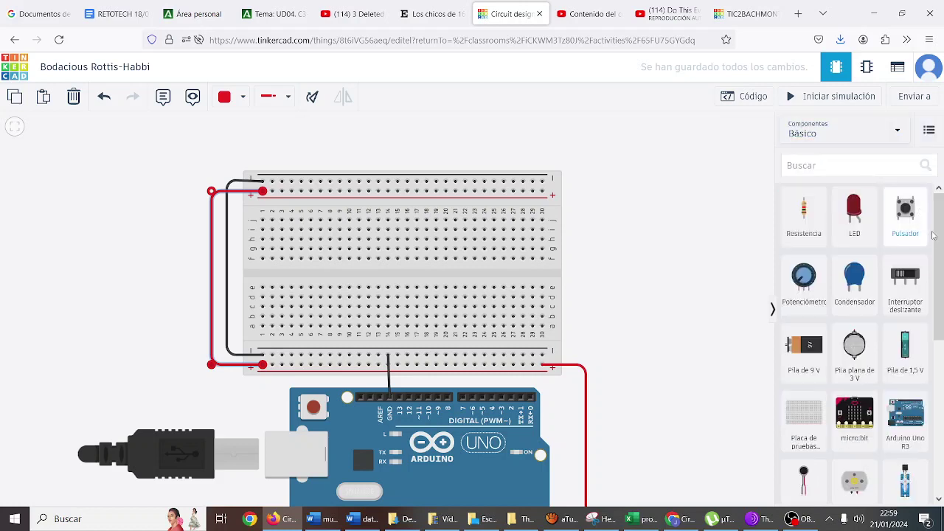
# - Place a TMP36 temperature sensor on the breadboard with its legs in row c, columns 13 to 15
pyautogui.moveTo(940, 242); pyautogui.dragTo(941, 373)
pyautogui.moveTo(804, 468); pyautogui.dragTo(398, 307)
pyautogui.scroll(5, 395, 304)
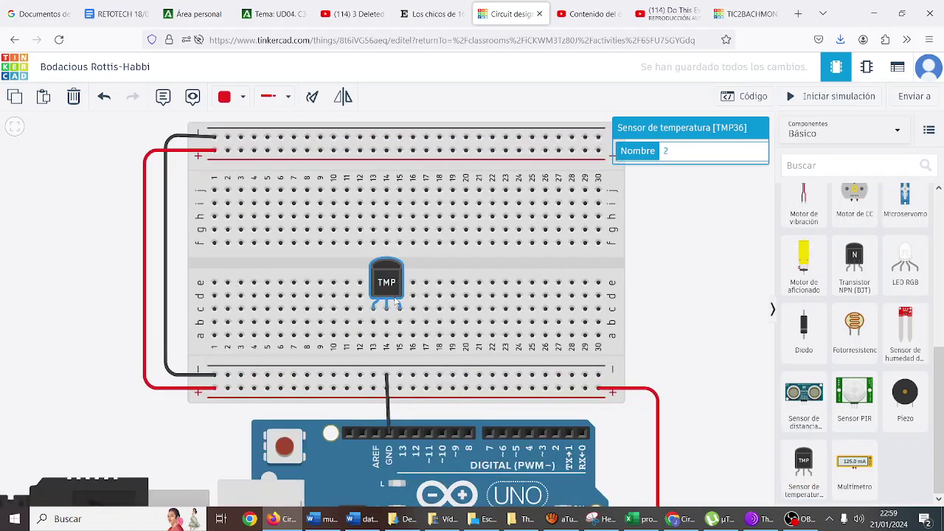
pyautogui.scroll(2, 395, 302)
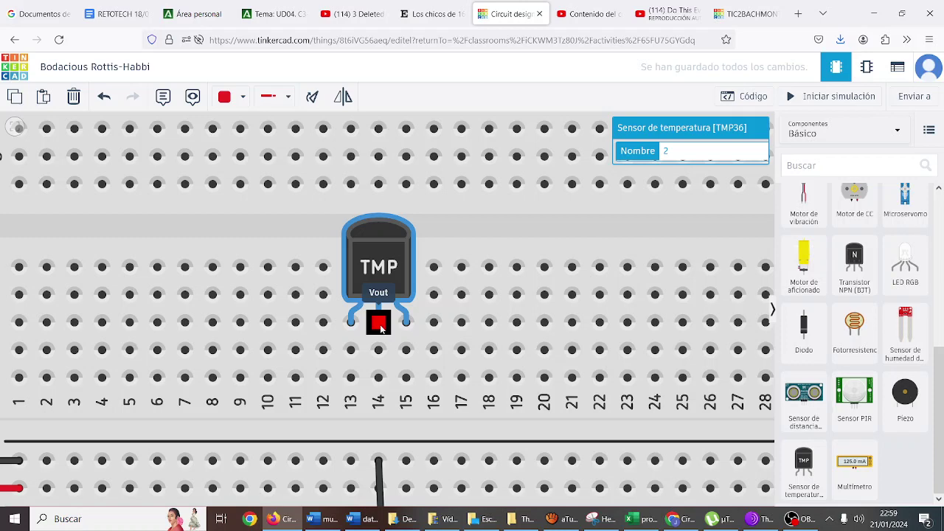
# - Power the TMP36 by wiring the lower positive rail at column 13 to hole a13 in red
pyautogui.scroll(-4, 380, 328)
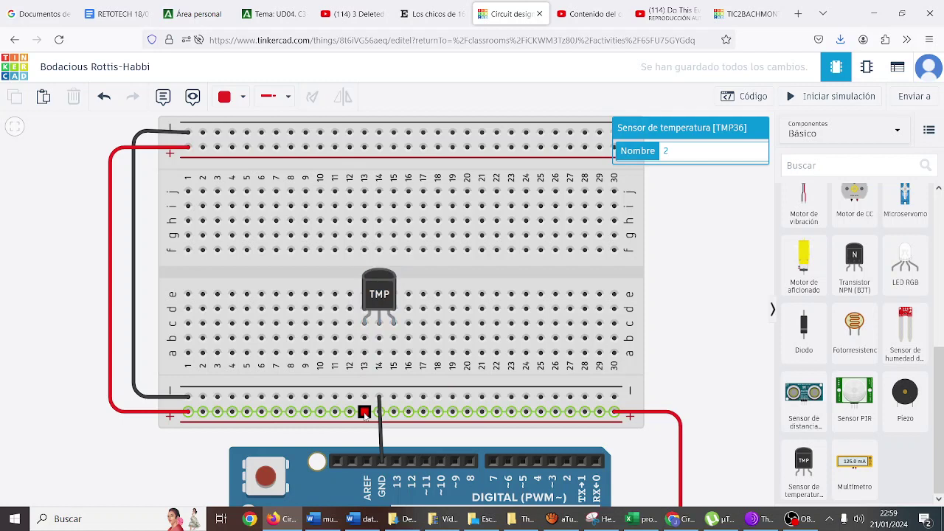
pyautogui.click(364, 412)
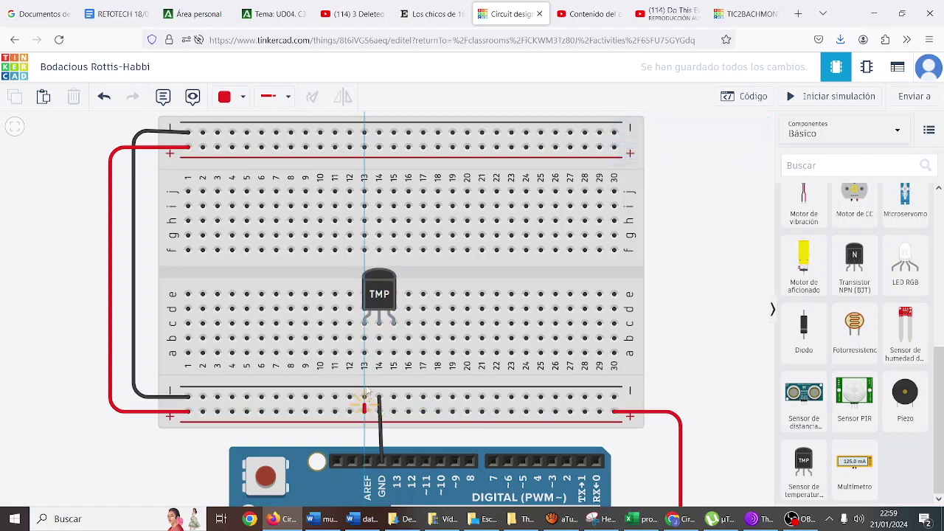
pyautogui.click(364, 352)
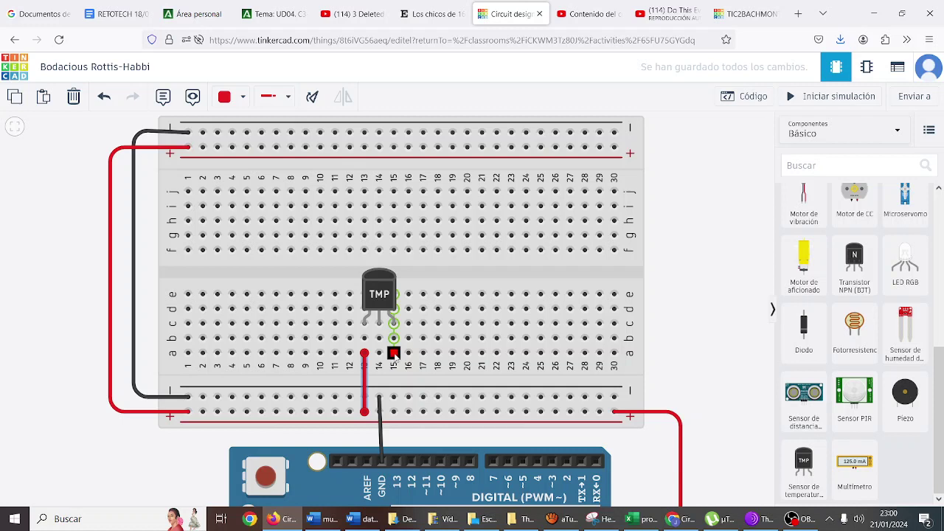
# - Wire the sensor's ground column from hole a15 to the lower negative rail at column 15 and colour the wire black
pyautogui.click(394, 353)
pyautogui.click(393, 397)
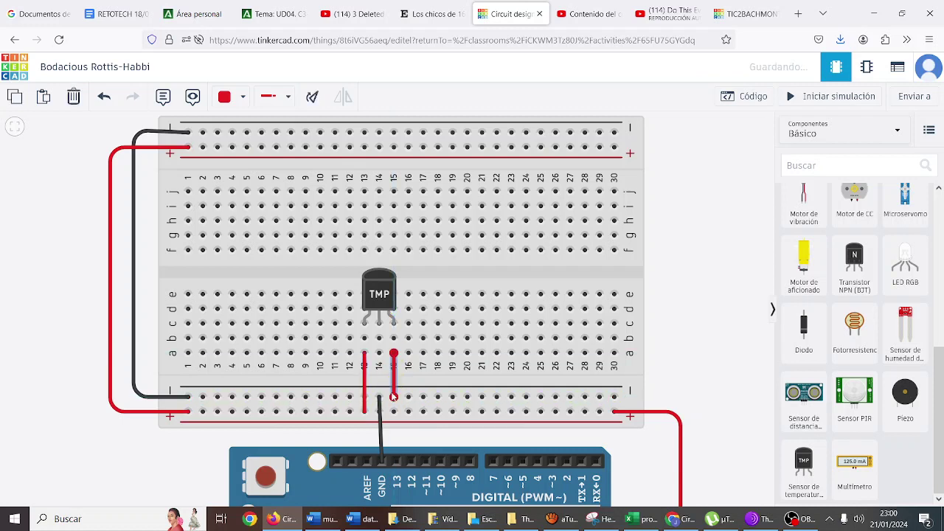
pyautogui.click(243, 97)
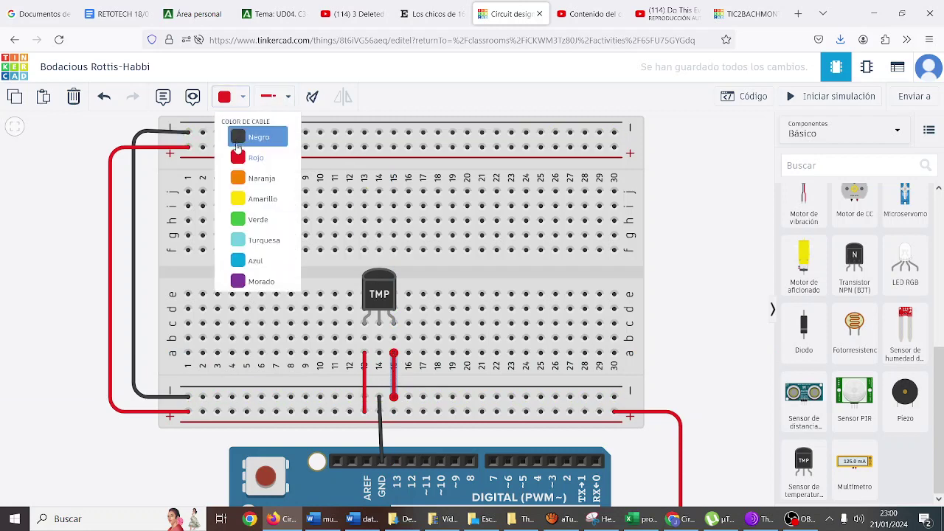
pyautogui.click(238, 144)
# - Wire the sensor's Vout column from hole a14 to the Arduino's A0 pin and colour the wire orange
pyautogui.scroll(-3, 446, 345)
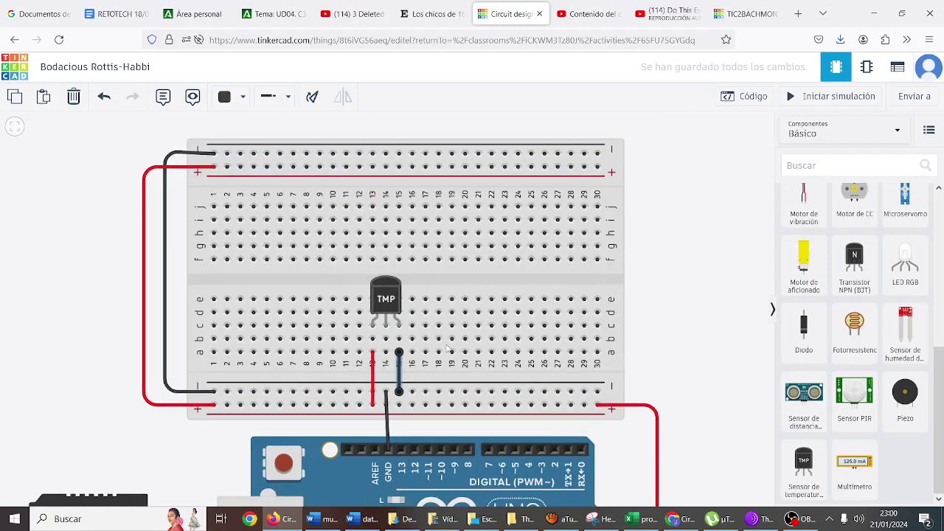
pyautogui.moveTo(667, 324); pyautogui.dragTo(649, 175)
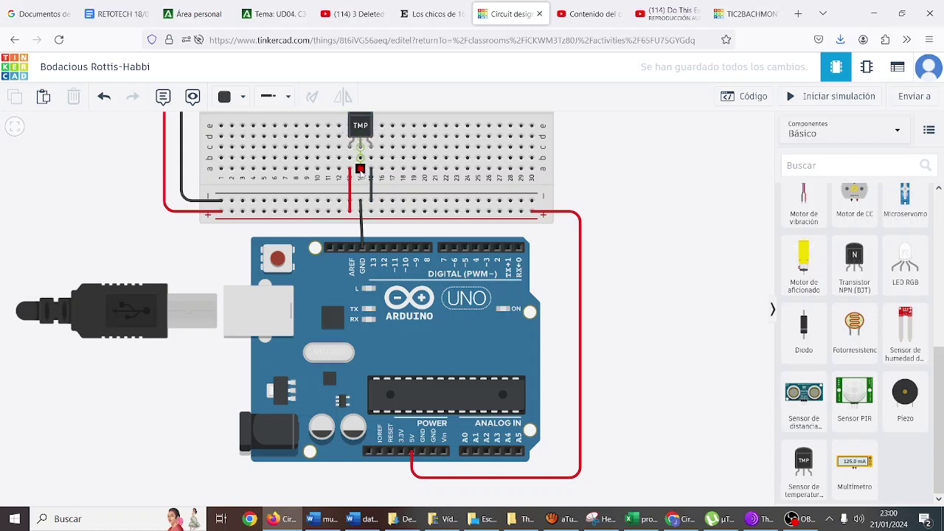
pyautogui.click(359, 168)
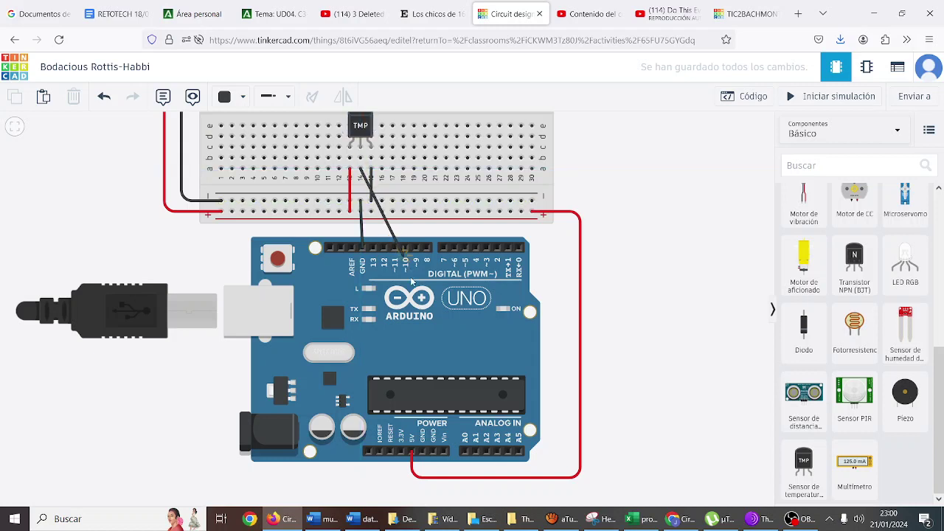
pyautogui.click(465, 451)
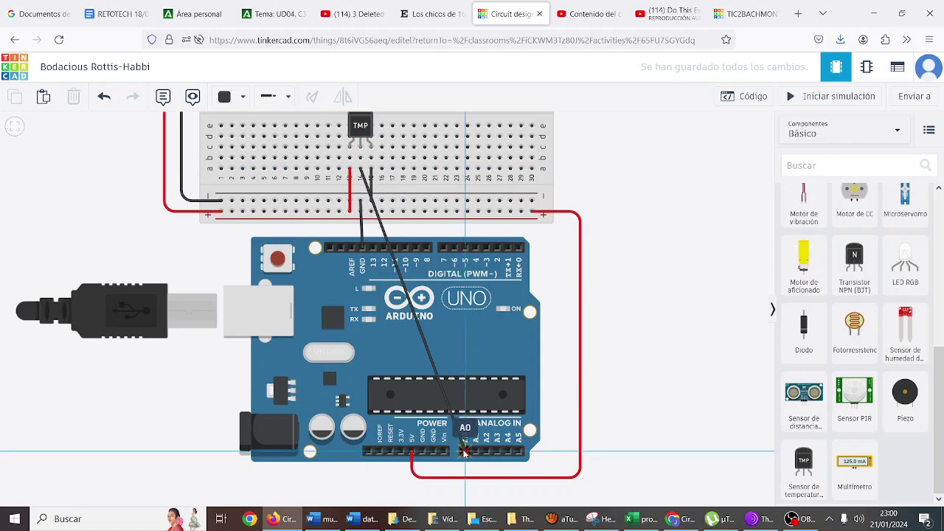
pyautogui.click(245, 97)
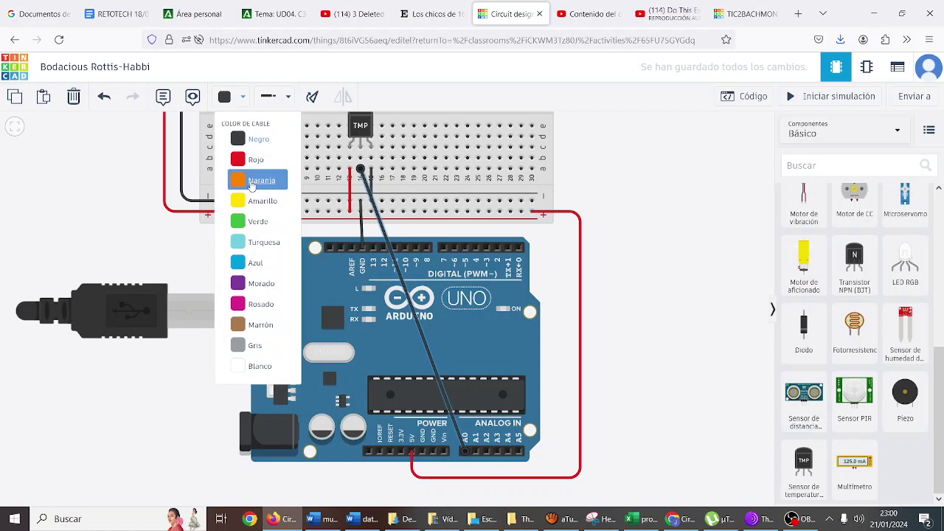
pyautogui.click(251, 184)
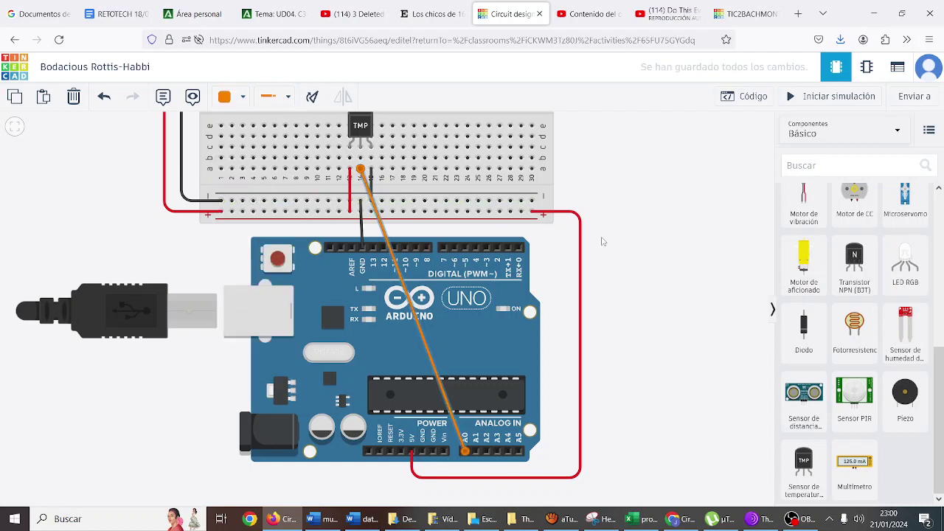
pyautogui.click(602, 241)
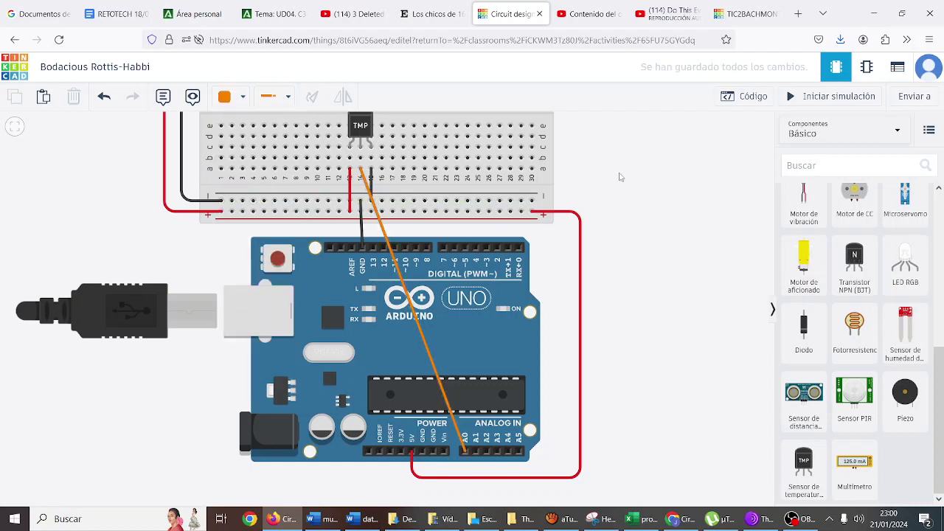
# - Open the Arduino's block code and delete the default LED and wait blocks from the "siempre" block
pyautogui.click(742, 99)
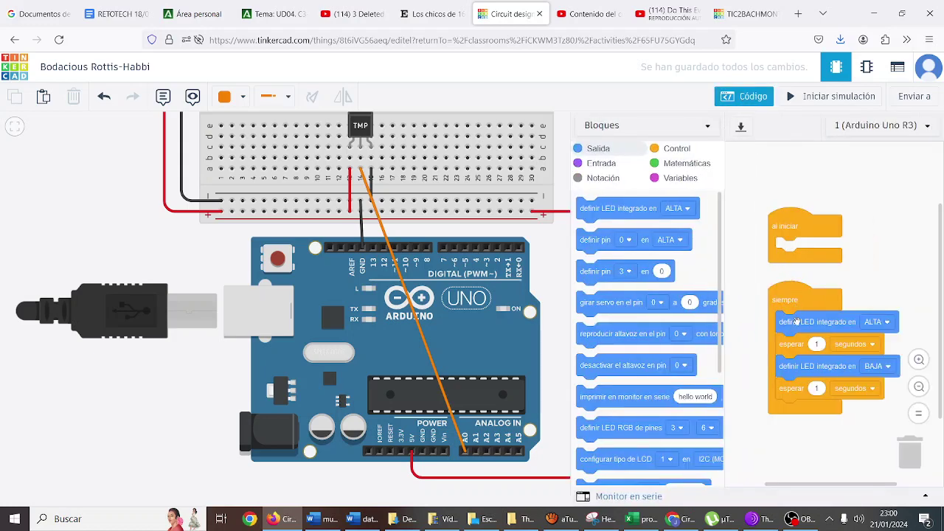
pyautogui.moveTo(840, 354); pyautogui.dragTo(919, 458)
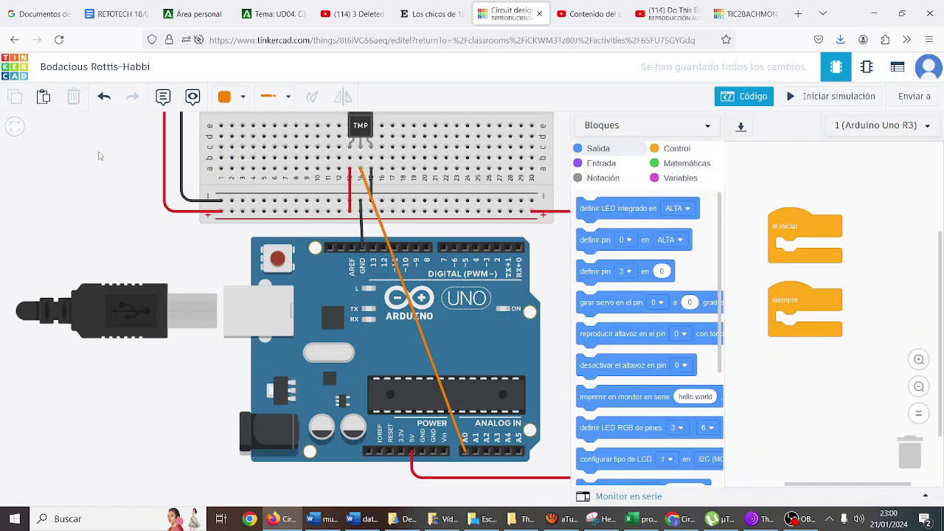
# - Run the simulation briefly to check the TMP36 circuit, and stop it
pyautogui.scroll(3, 100, 184)
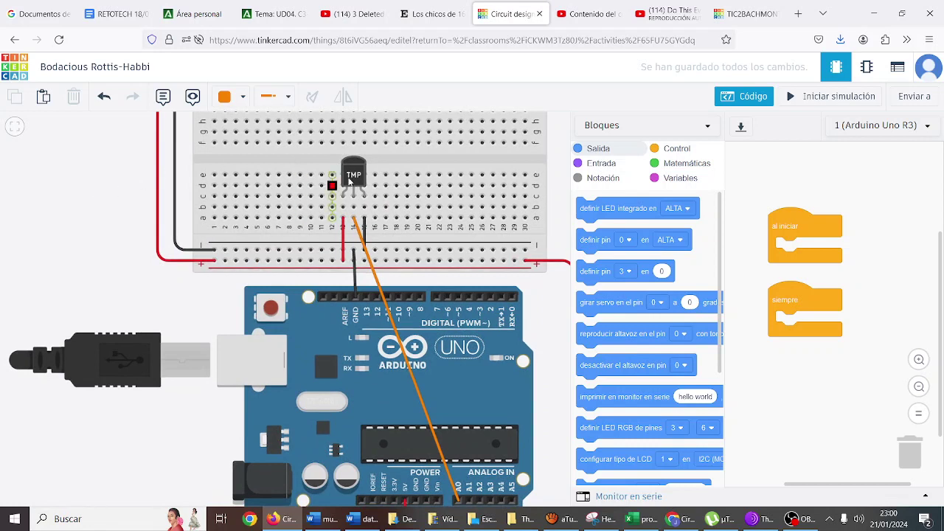
pyautogui.click(835, 97)
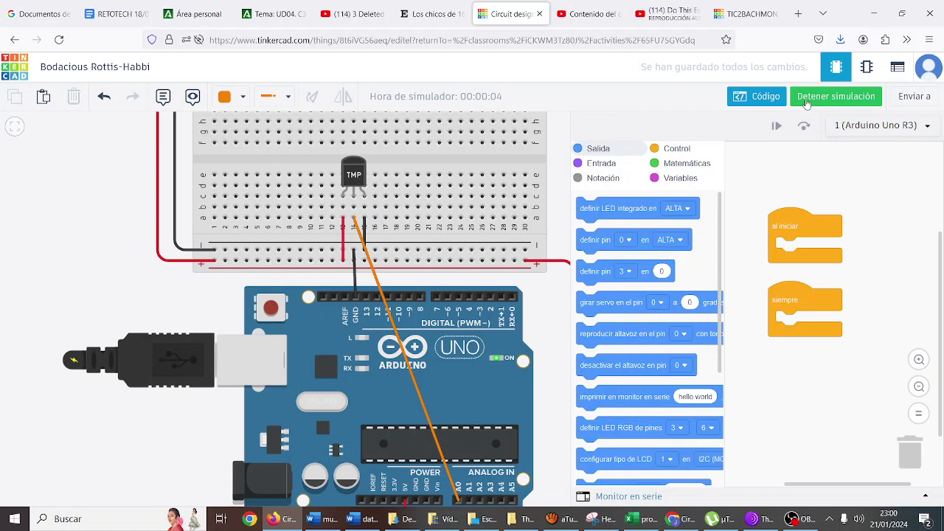
pyautogui.click(807, 101)
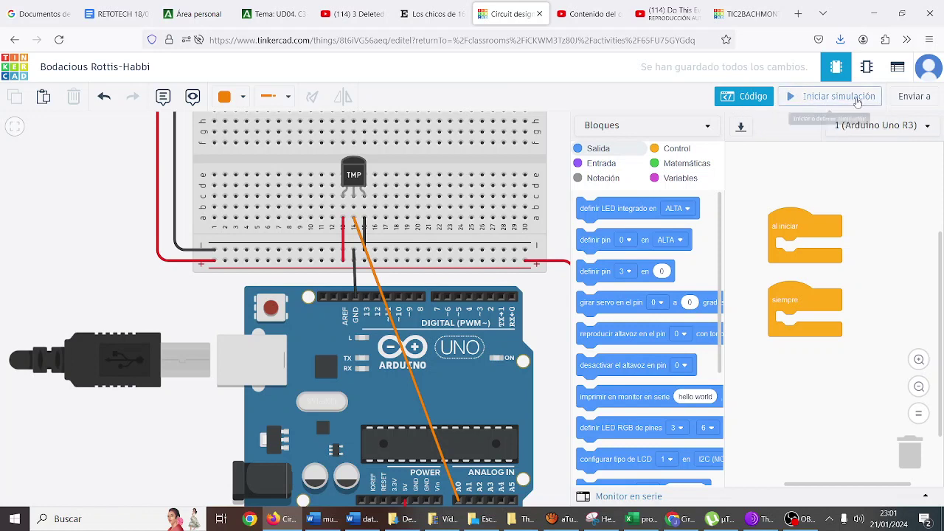
# - Close the code editor and place a multimeter beside the breadboard's column 30 end, level with the TMP36
pyautogui.click(764, 101)
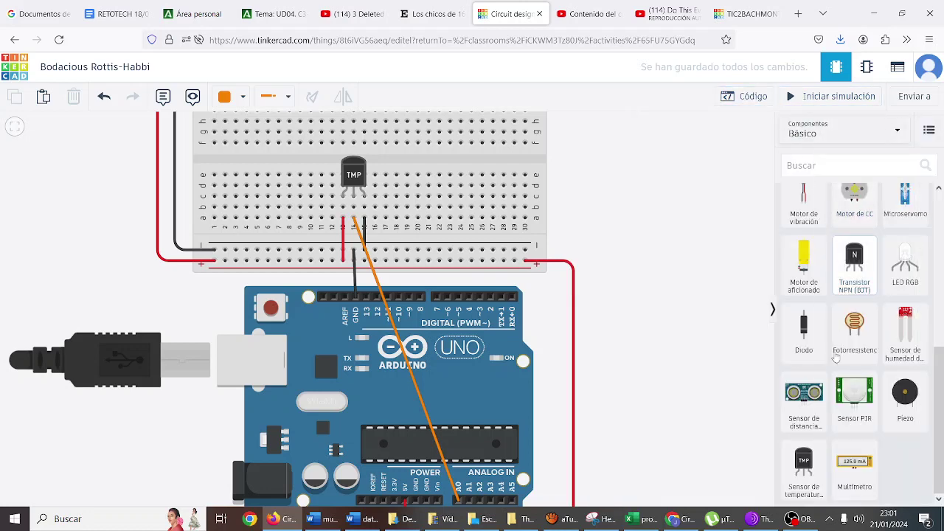
pyautogui.moveTo(854, 465); pyautogui.dragTo(632, 197)
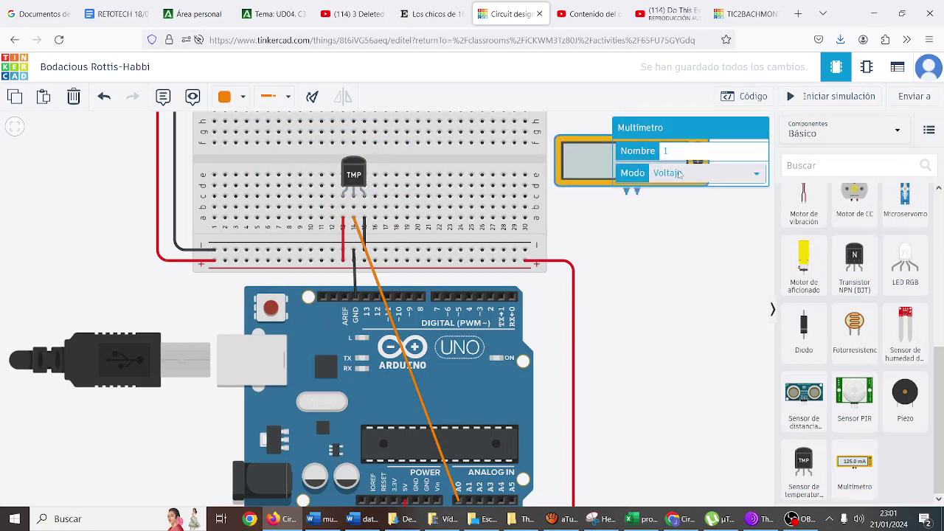
pyautogui.moveTo(560, 173); pyautogui.dragTo(565, 240)
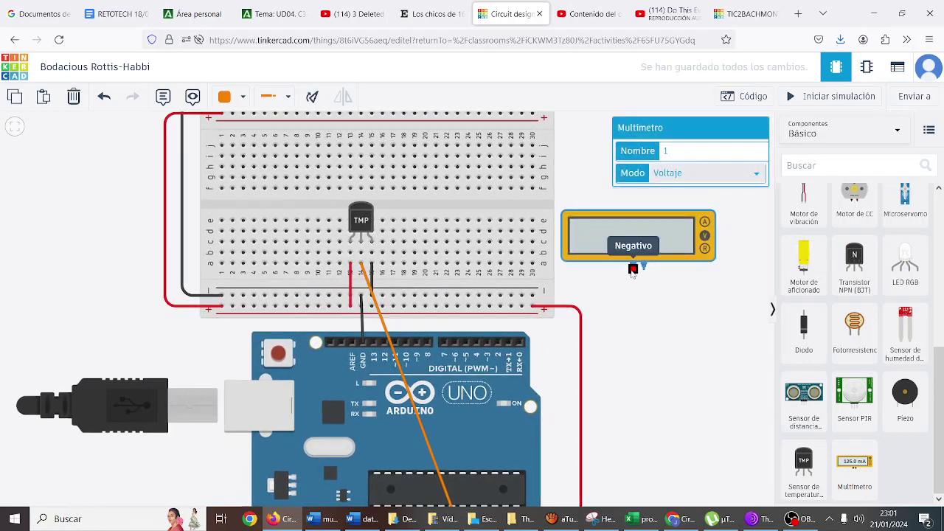
# - Wire the multimeter's negative terminal to the lower negative rail at column 30 and colour the wire black
pyautogui.click(634, 270)
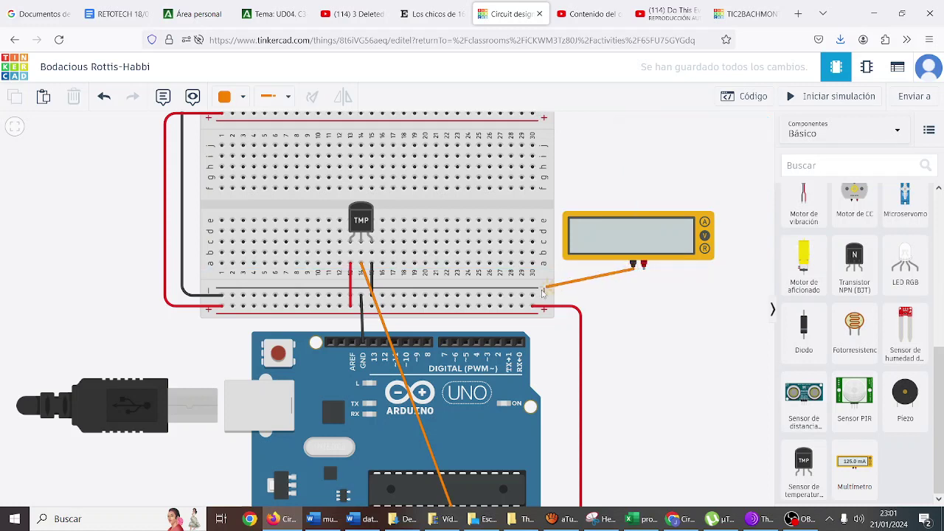
pyautogui.click(532, 295)
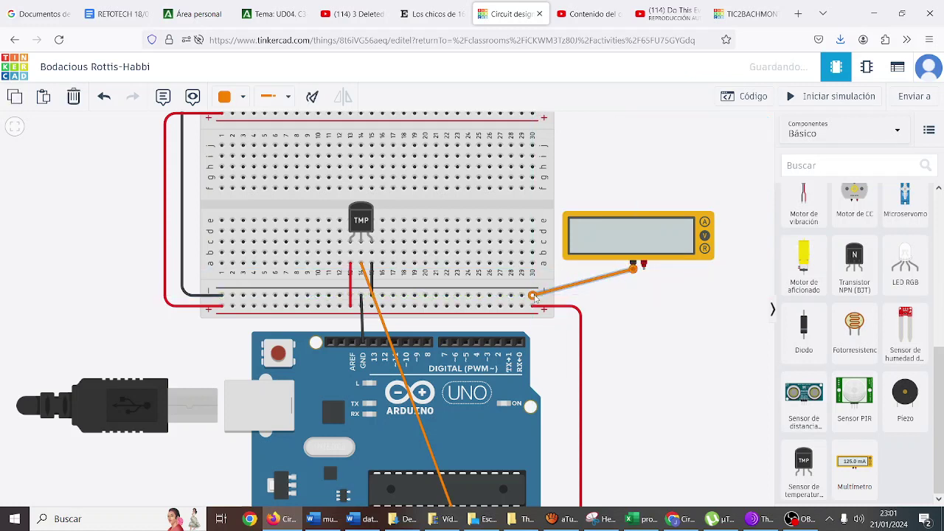
pyautogui.click(242, 97)
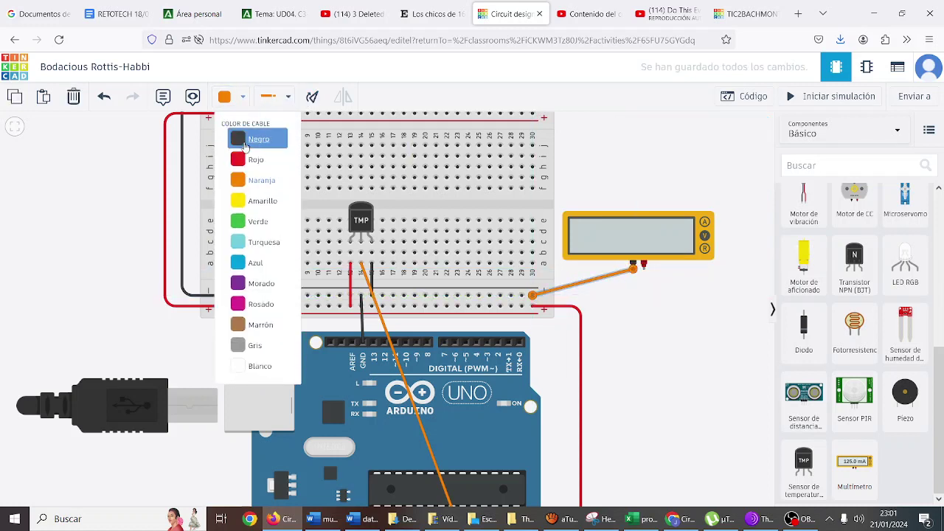
pyautogui.click(240, 145)
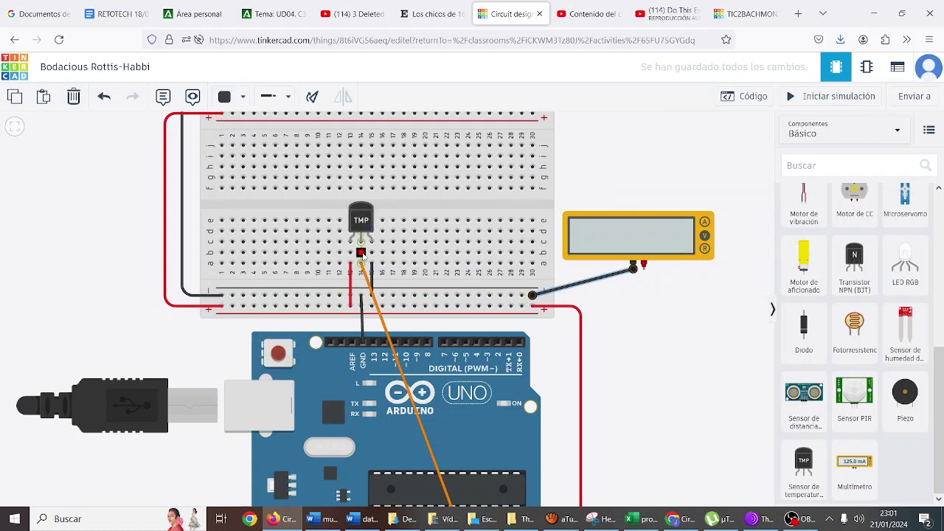
# - Raise the multimeter slightly, then wire hole b14 on the Vout column to its positive terminal and colour the wire orange
pyautogui.moveTo(693, 262); pyautogui.dragTo(689, 238)
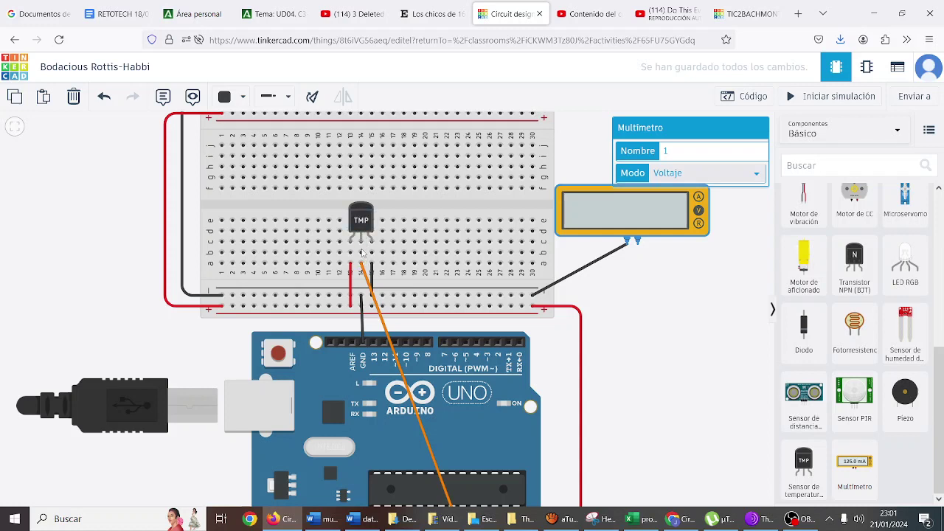
pyautogui.click(362, 253)
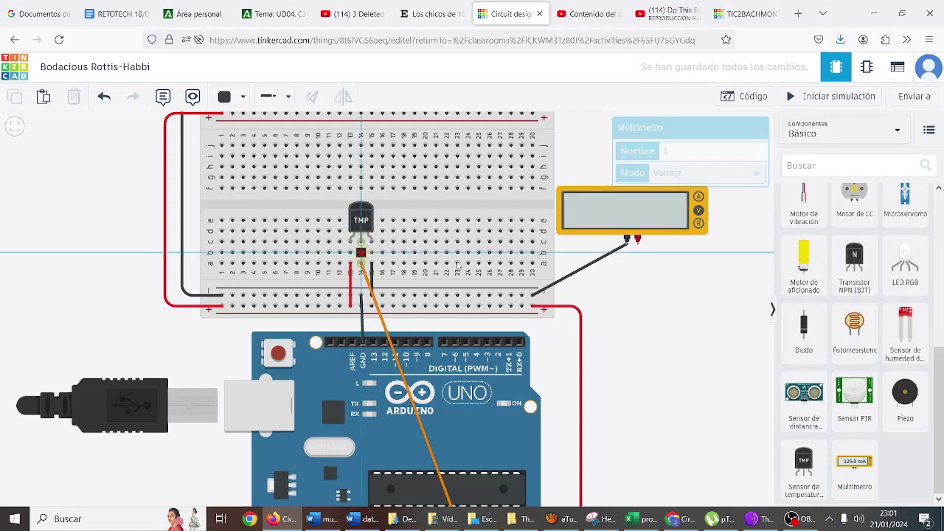
pyautogui.click(638, 252)
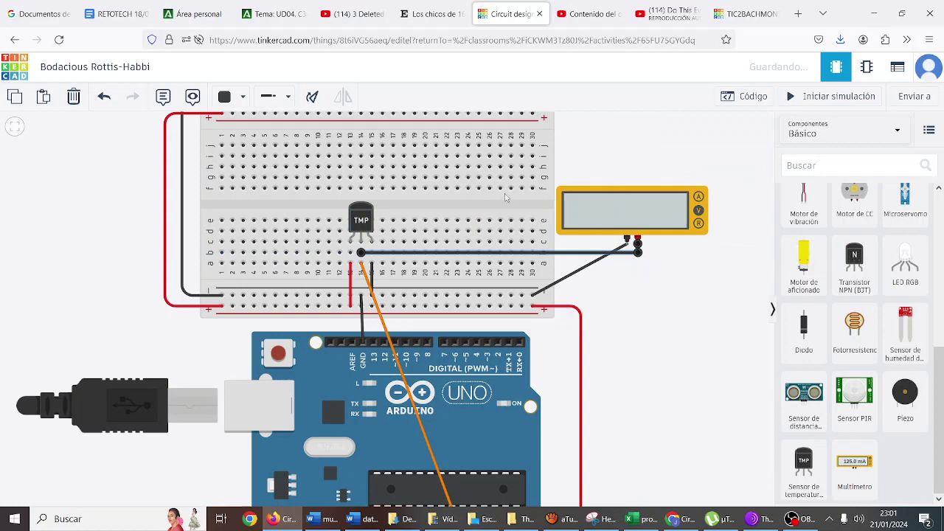
pyautogui.click(243, 97)
pyautogui.click(241, 182)
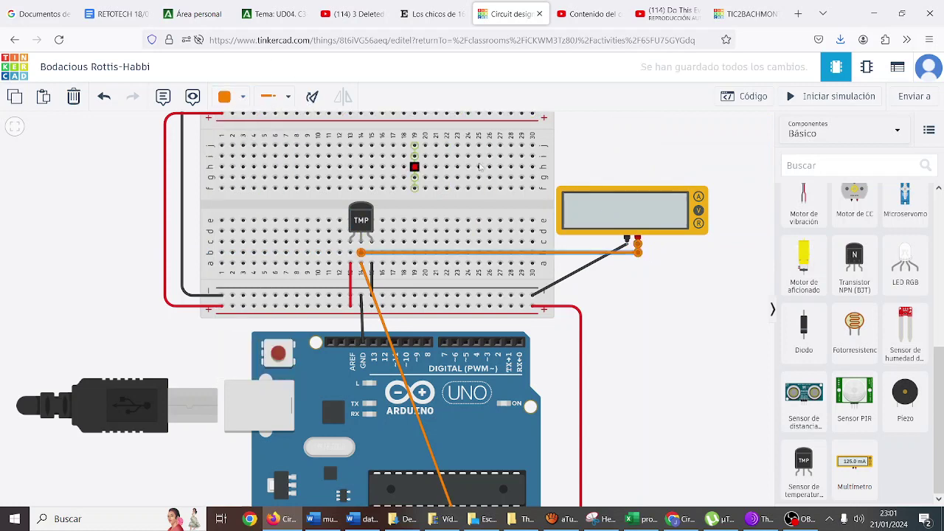
# - Start the simulation and vary the TMP36's temperature up and down to examine the output voltage on the multimeter
pyautogui.click(838, 97)
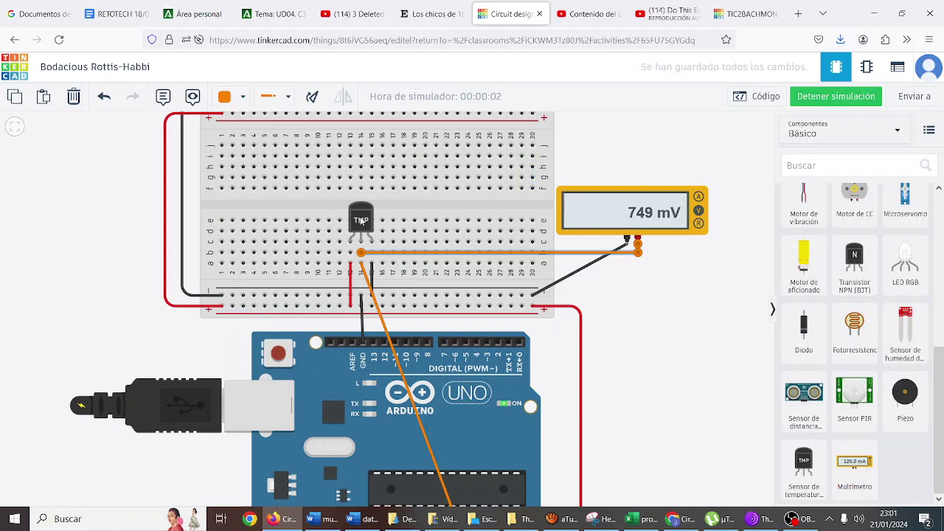
pyautogui.click(361, 221)
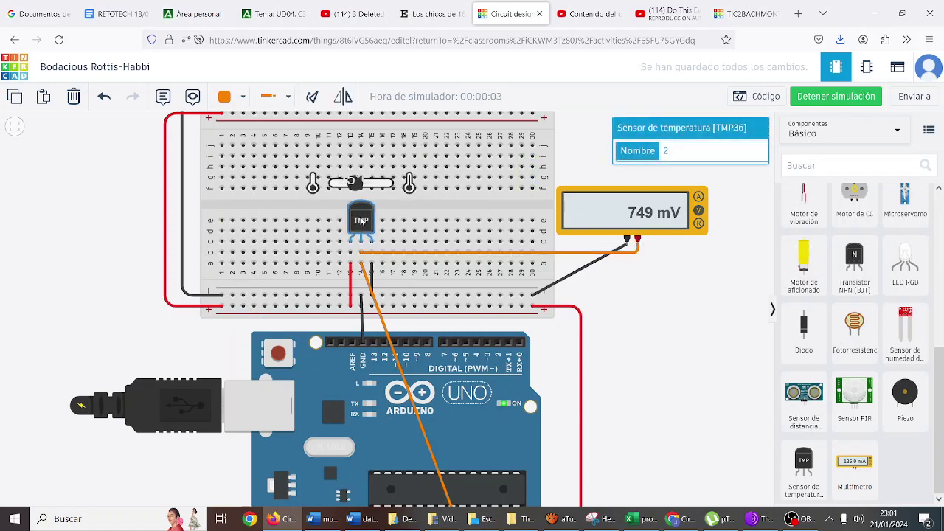
pyautogui.moveTo(355, 183); pyautogui.dragTo(392, 189)
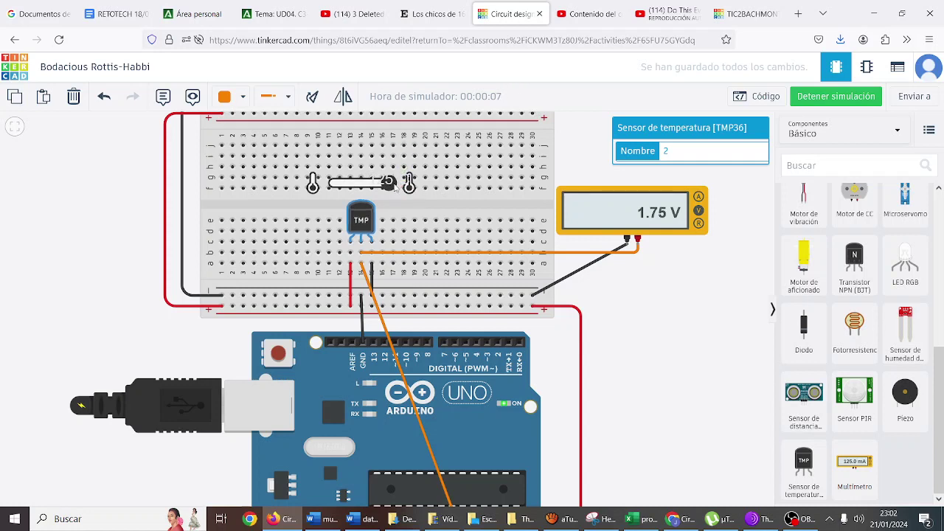
pyautogui.moveTo(389, 186); pyautogui.dragTo(366, 184)
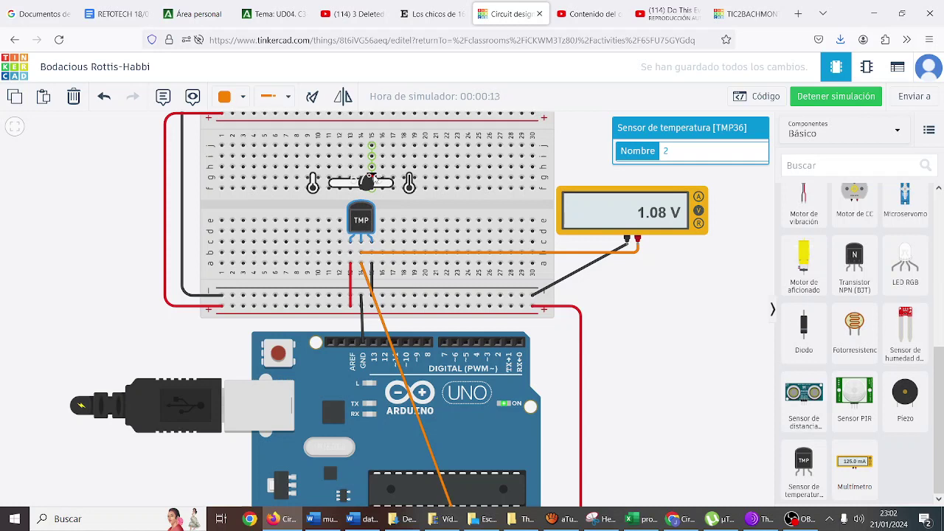
pyautogui.moveTo(367, 183); pyautogui.dragTo(346, 183)
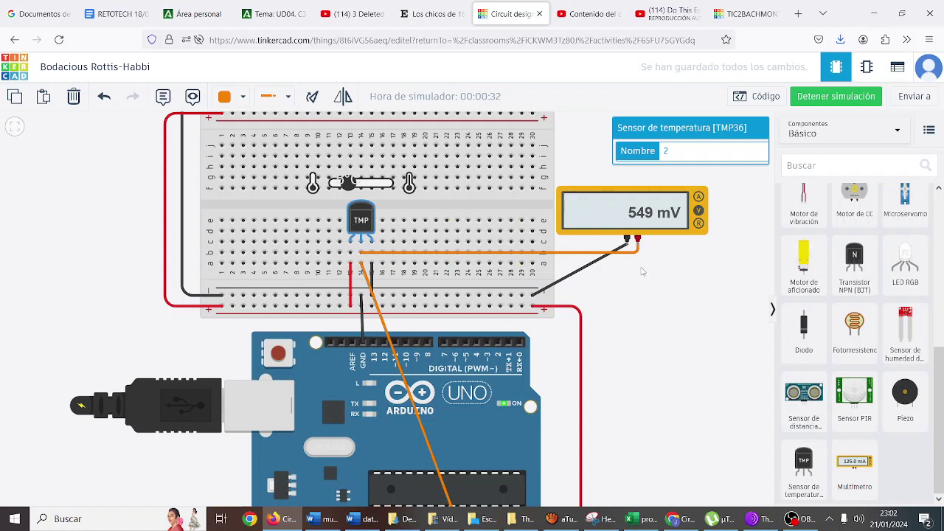
# - Reopen the block code, move the empty "al iniciar" and "siempre" blocks up and to the left, and stop the simulation
pyautogui.click(771, 107)
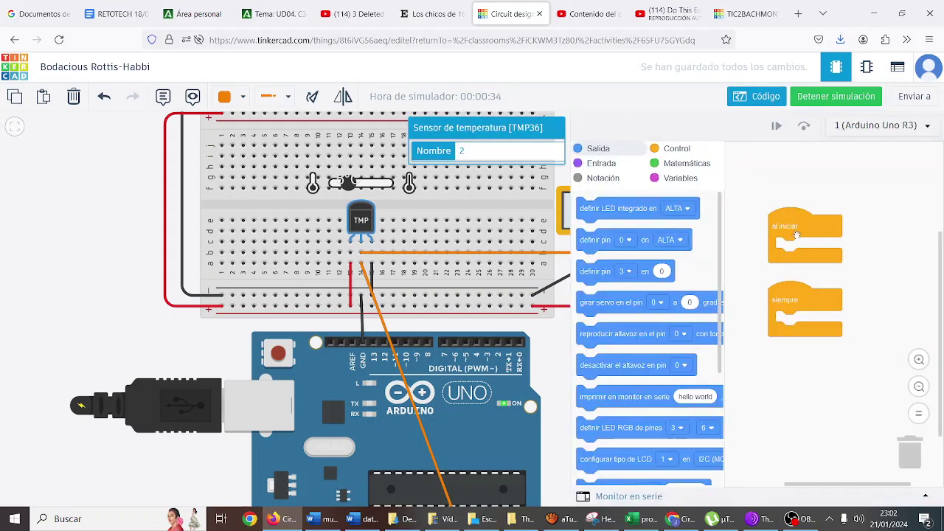
pyautogui.moveTo(797, 235); pyautogui.dragTo(776, 190)
pyautogui.moveTo(795, 289); pyautogui.dragTo(778, 245)
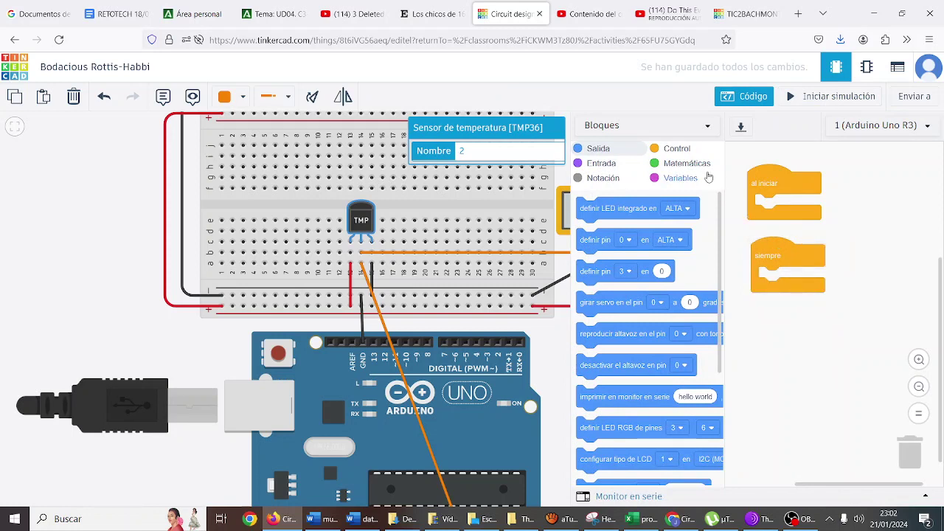
# - Create a new variable named temp for the block program
pyautogui.click(670, 180)
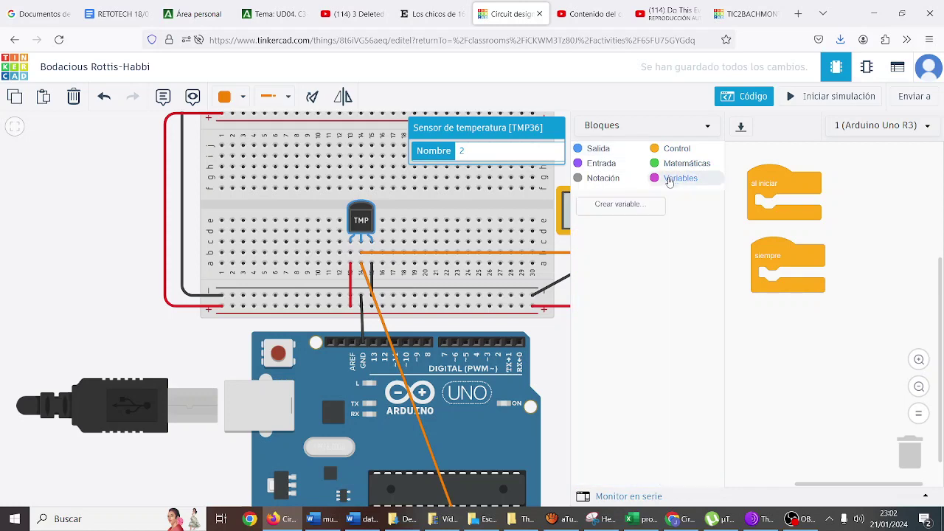
pyautogui.click(632, 209)
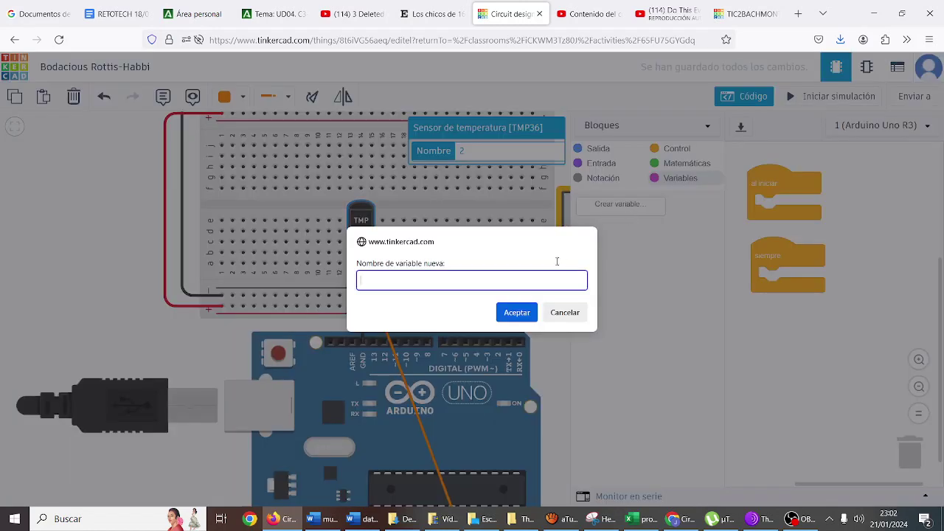
pyautogui.write('temp')
pyautogui.press('Return')
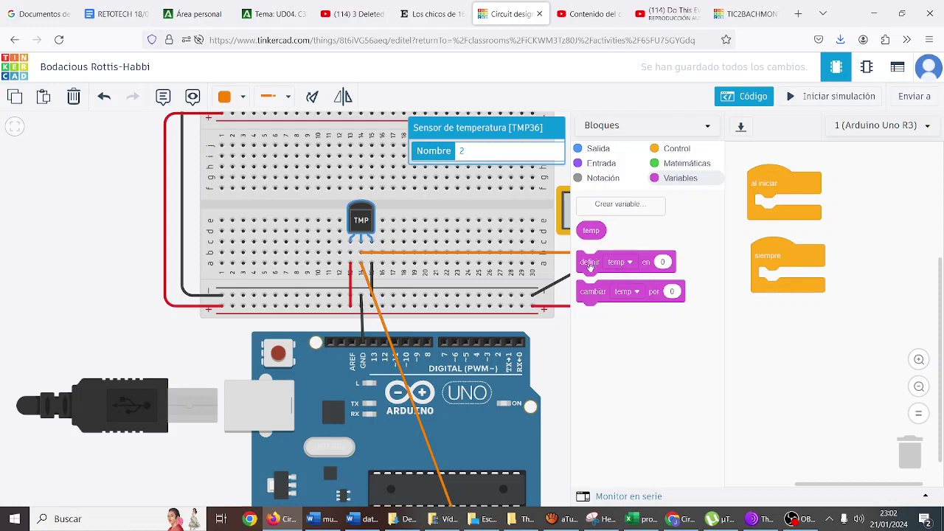
# - Inside the "siempre" block, define temp as the reading of analog pin A0
pyautogui.moveTo(589, 266); pyautogui.dragTo(769, 288)
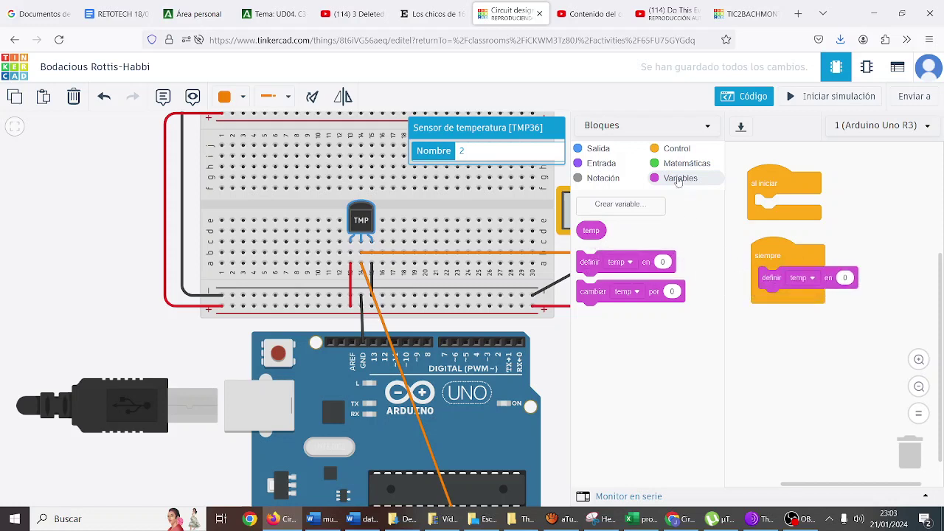
pyautogui.click(603, 149)
pyautogui.click(601, 163)
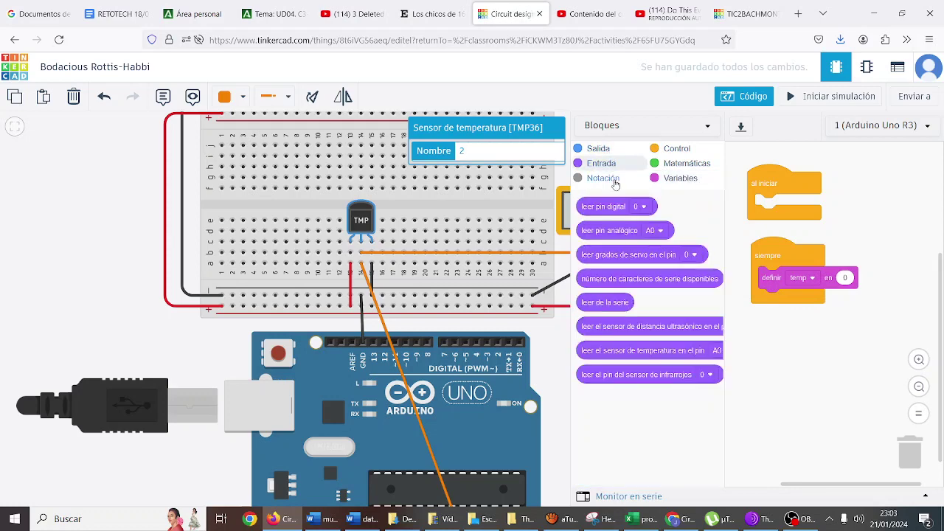
pyautogui.moveTo(606, 231); pyautogui.dragTo(868, 278)
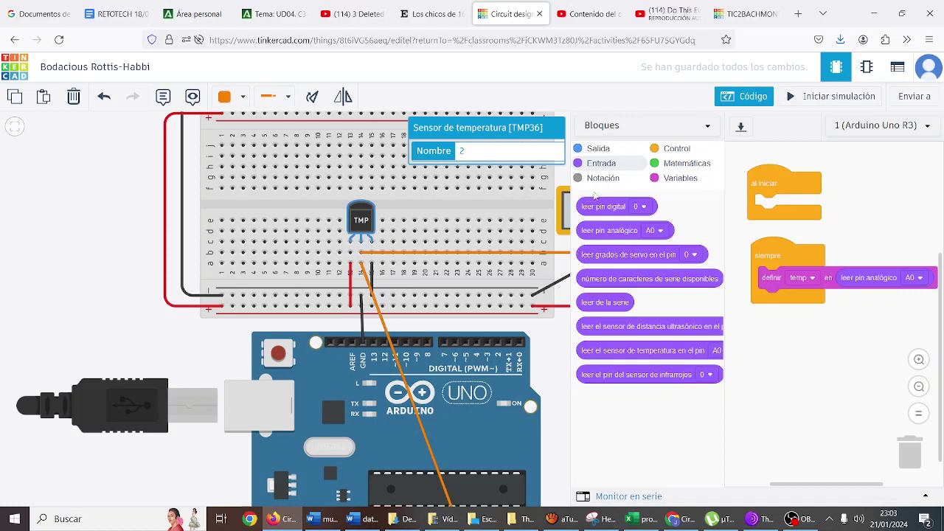
# - Place an LED on the lower half of the breadboard at columns 6 and 7 and colour it yellow (Amarillo)
pyautogui.click(723, 103)
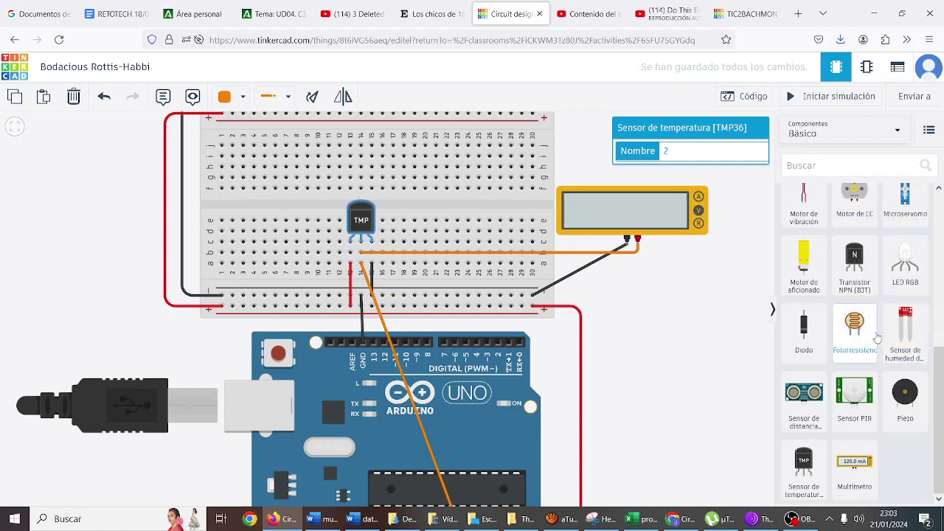
pyautogui.scroll(10, 878, 338)
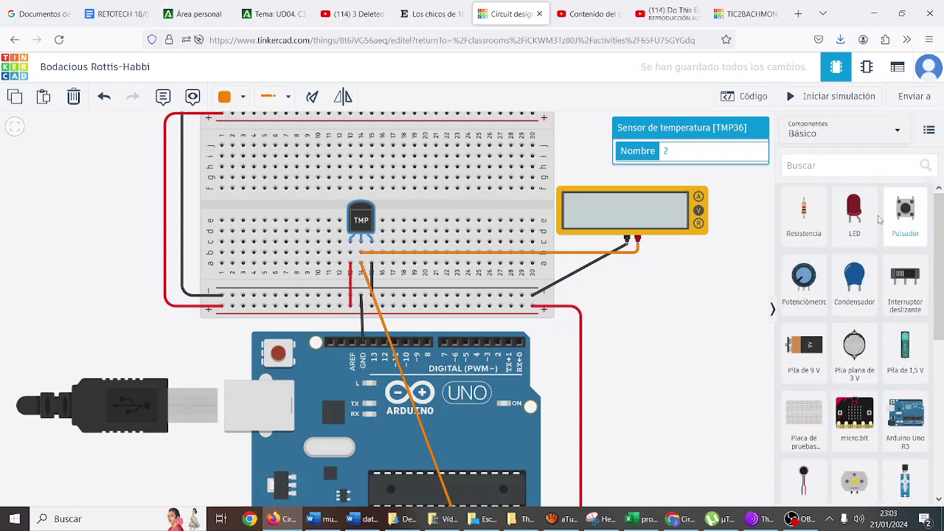
pyautogui.moveTo(876, 218); pyautogui.dragTo(285, 231)
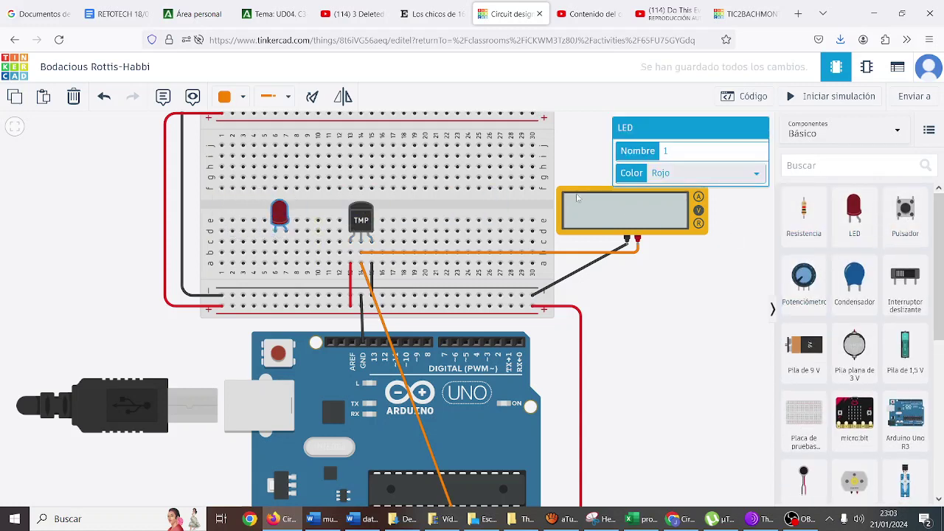
pyautogui.click(719, 175)
pyautogui.click(683, 209)
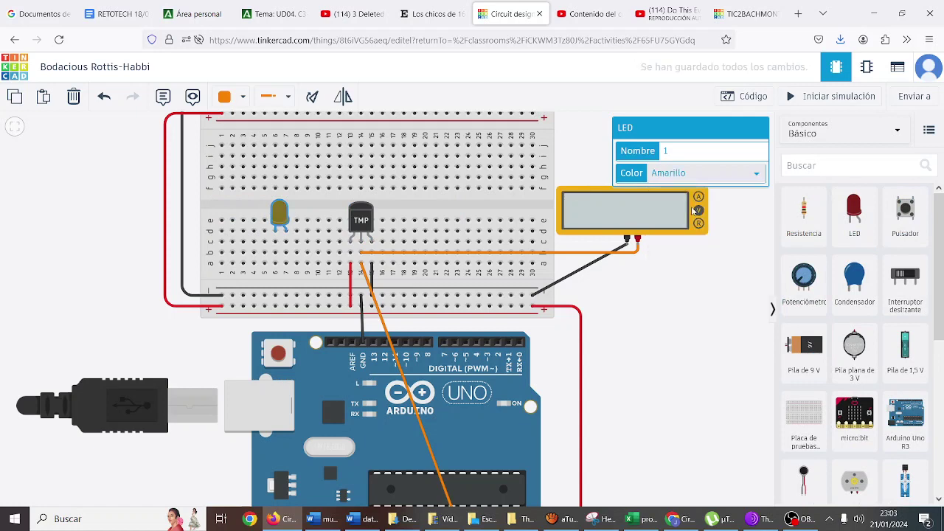
# - Place a 500 Ω resistor from hole b6 below the LED down to the lower negative rail
pyautogui.moveTo(804, 216); pyautogui.dragTo(392, 251)
pyautogui.moveTo(331, 254); pyautogui.dragTo(275, 275)
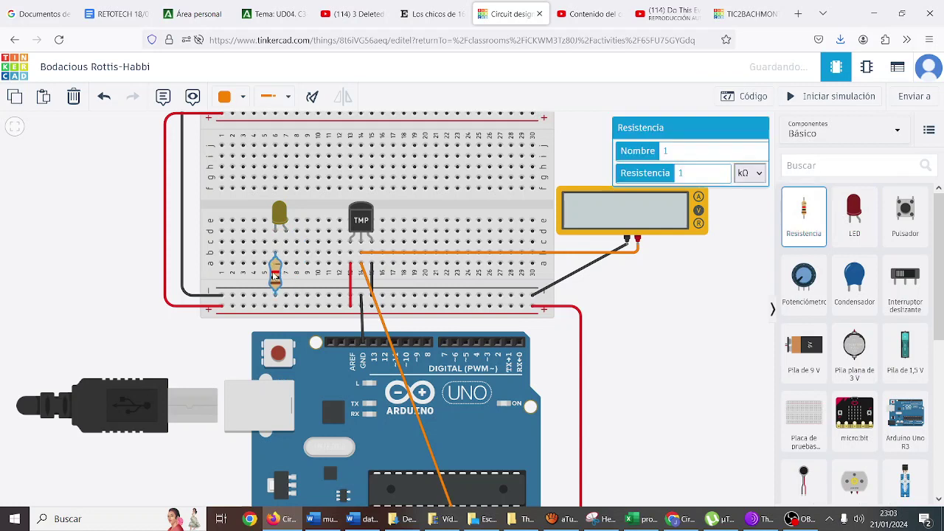
pyautogui.click(756, 178)
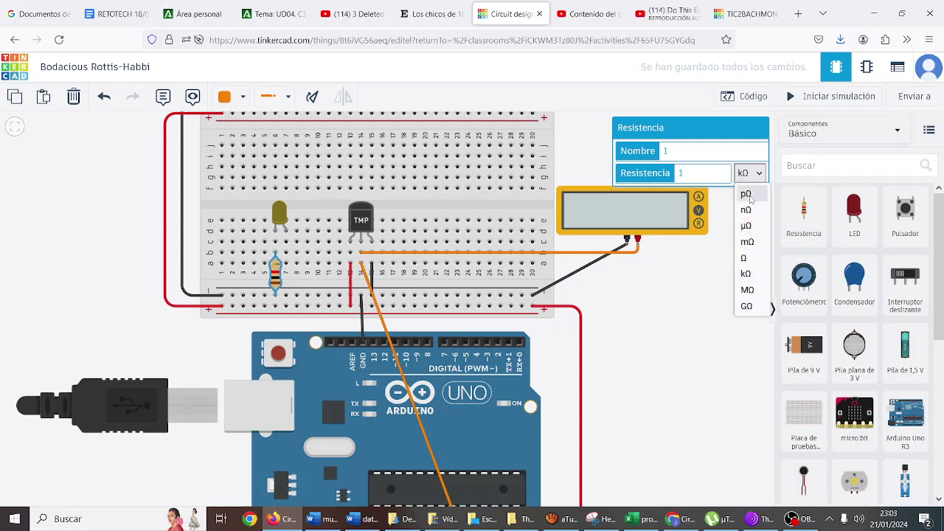
pyautogui.click(753, 258)
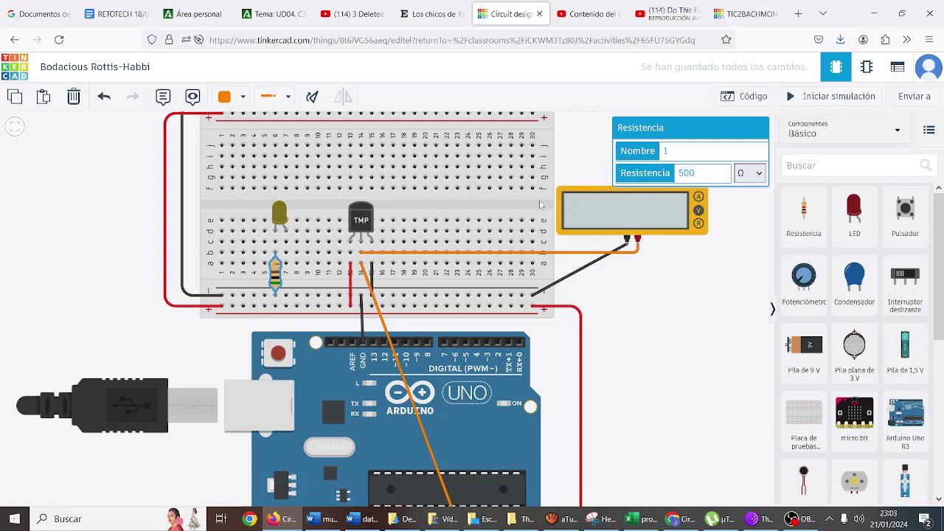
pyautogui.click(103, 227)
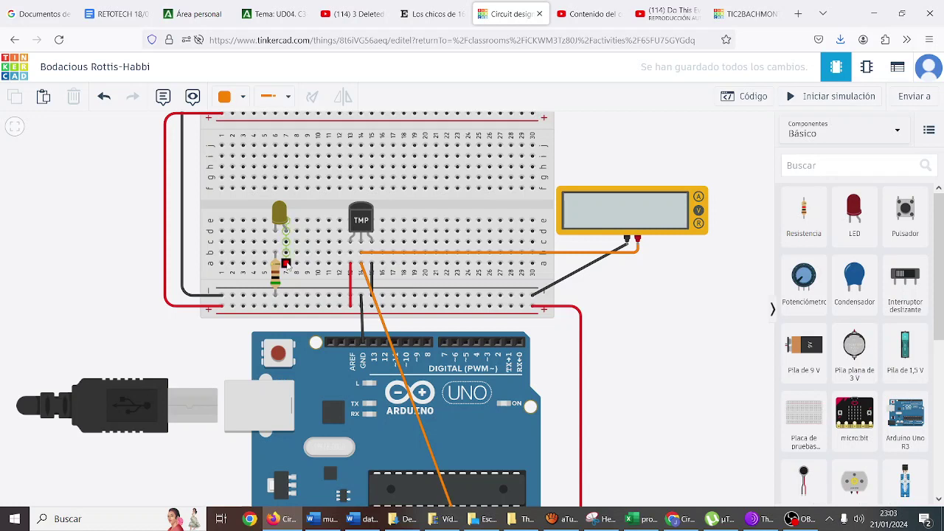
# - Wire hole a7 on the LED's column to Arduino pin D13 and colour the wire green
pyautogui.click(287, 263)
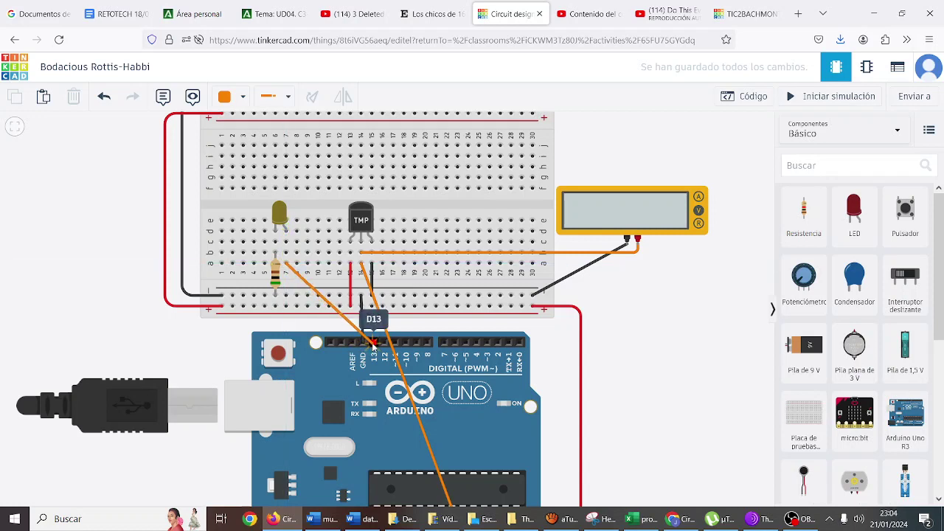
pyautogui.click(373, 343)
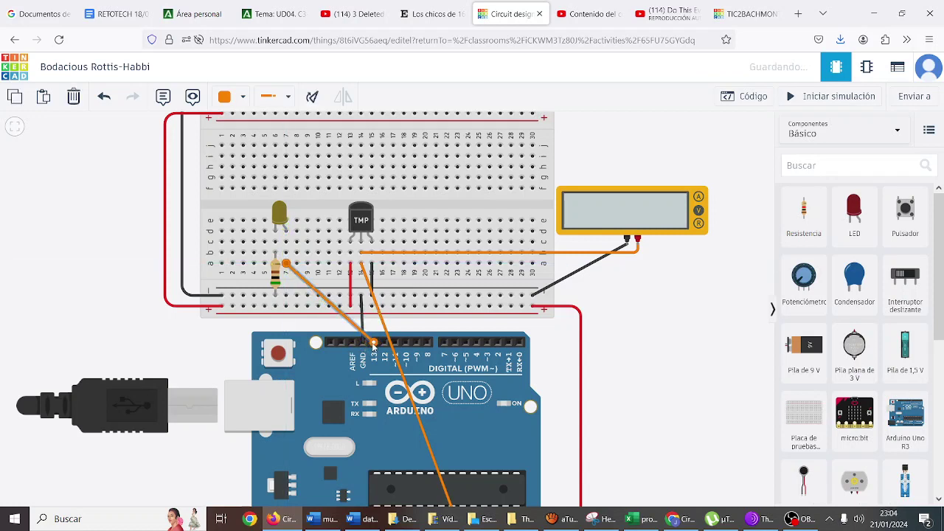
pyautogui.click(243, 97)
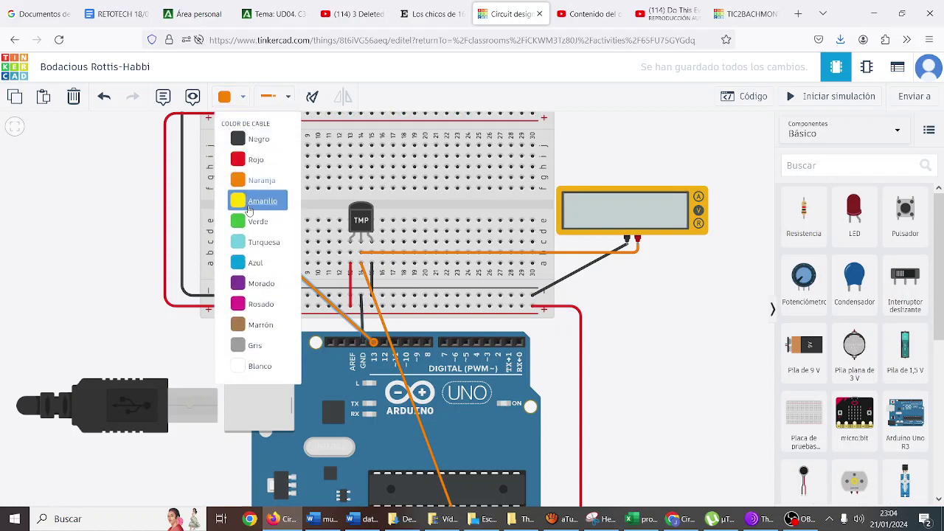
pyautogui.click(249, 220)
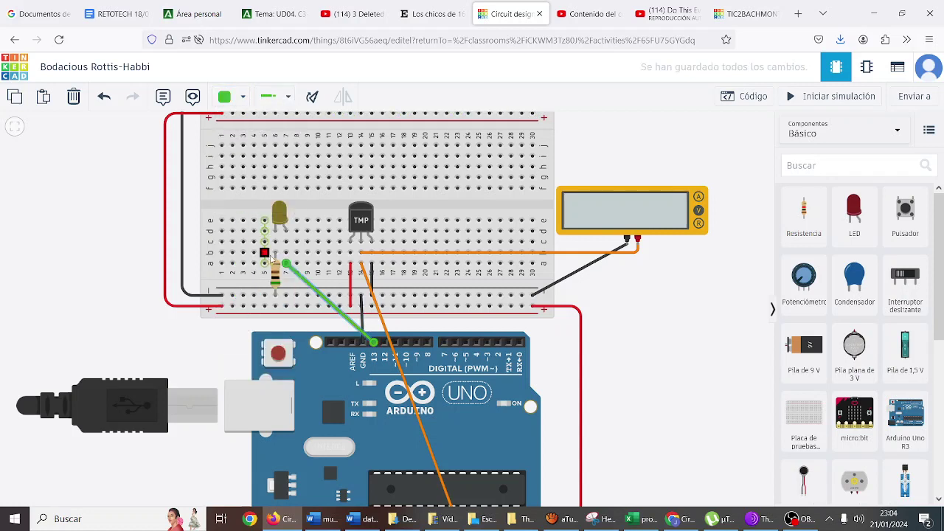
# - Reopen the block code and add a "si / si no" block under the temp definition inside "siempre"
pyautogui.click(745, 101)
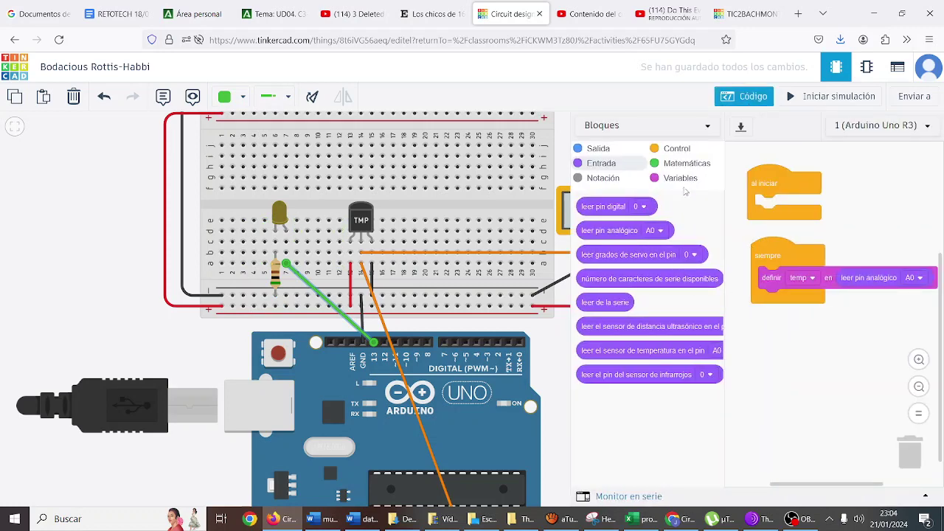
pyautogui.click(677, 148)
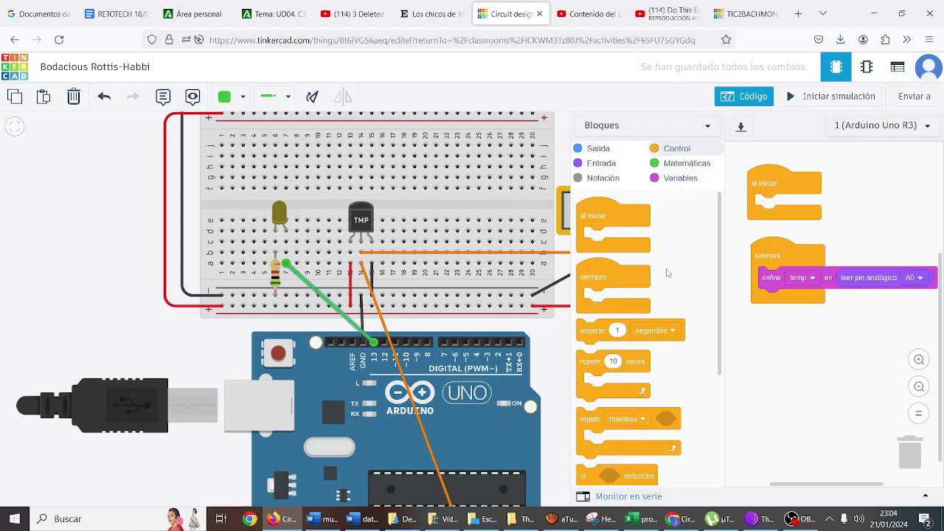
pyautogui.scroll(-3, 666, 273)
pyautogui.moveTo(588, 352); pyautogui.dragTo(778, 297)
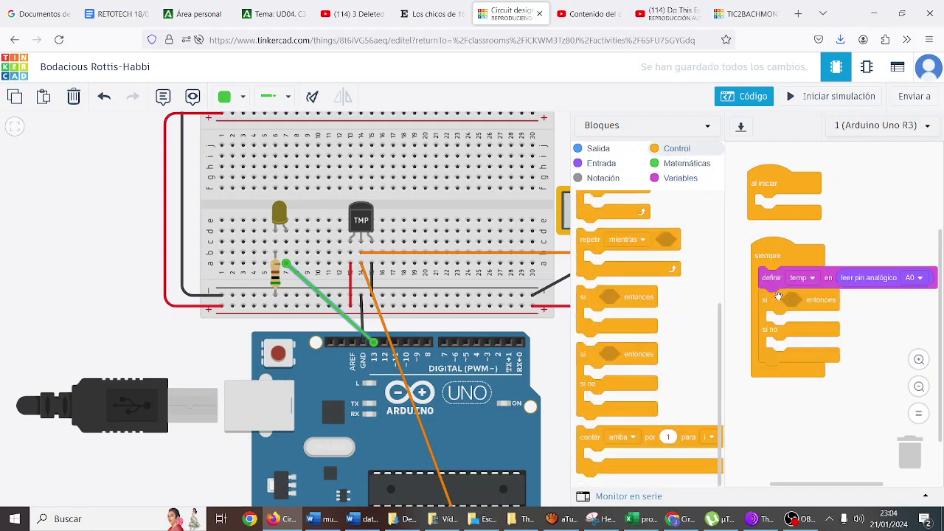
# - Give the "si" block a "less than" comparison as its condition, with temp as the first operand
pyautogui.click(673, 166)
pyautogui.moveTo(605, 231); pyautogui.dragTo(814, 307)
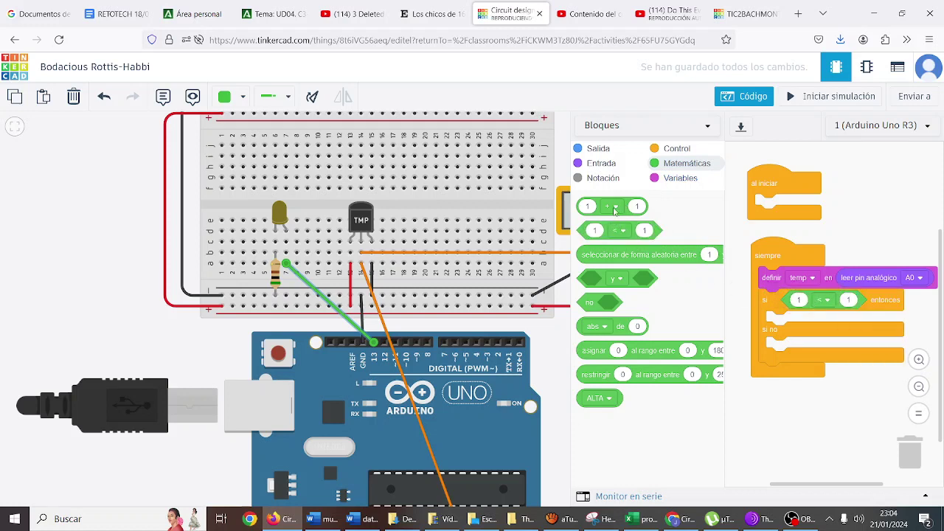
pyautogui.click(668, 178)
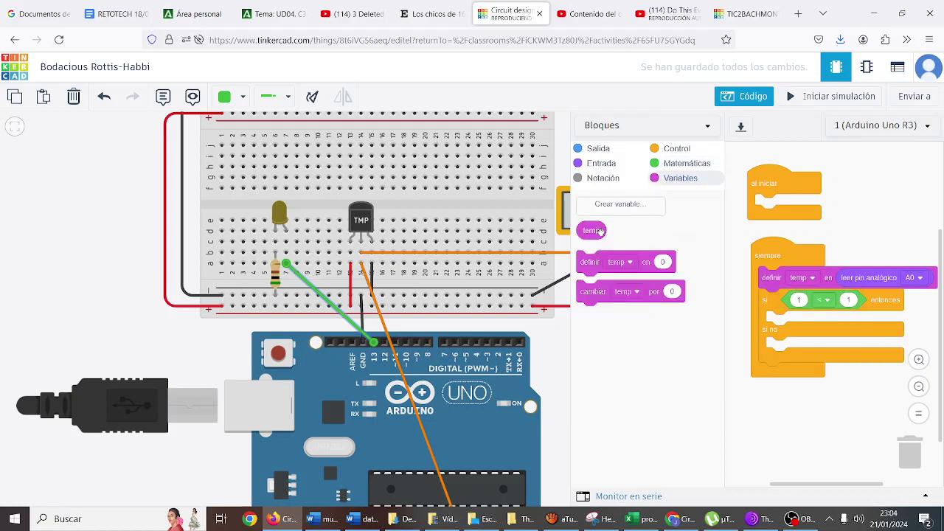
pyautogui.moveTo(600, 231); pyautogui.dragTo(813, 303)
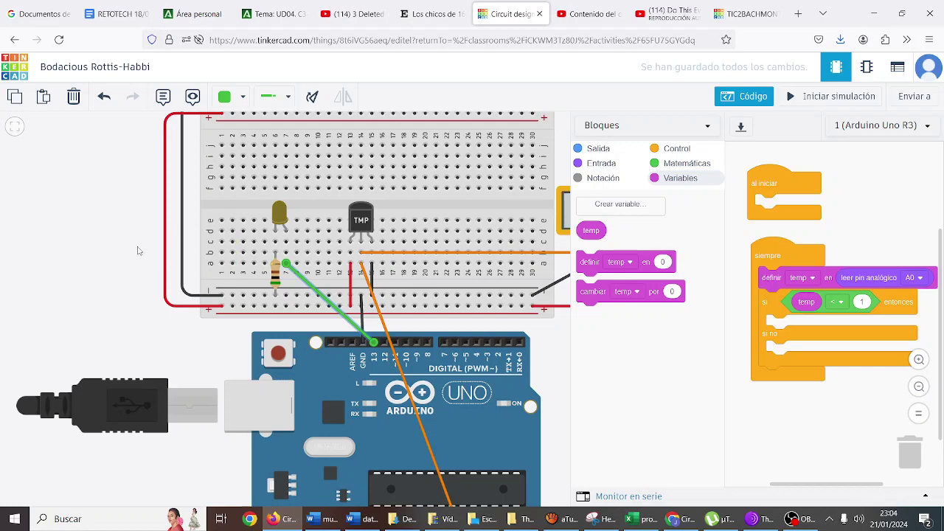
# - Start the simulation and raise the TMP36's temperature slightly to examine the voltage on the multimeter
pyautogui.moveTo(139, 249); pyautogui.dragTo(34, 267)
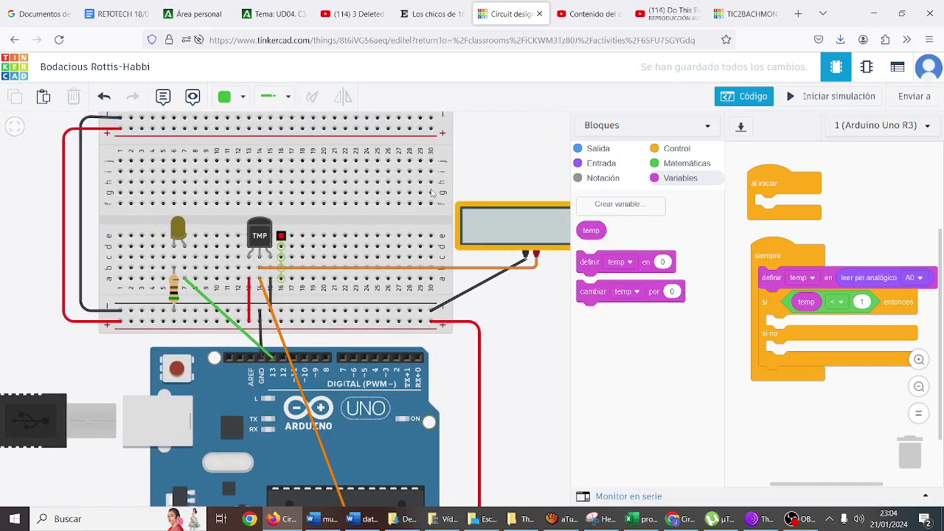
pyautogui.click(788, 102)
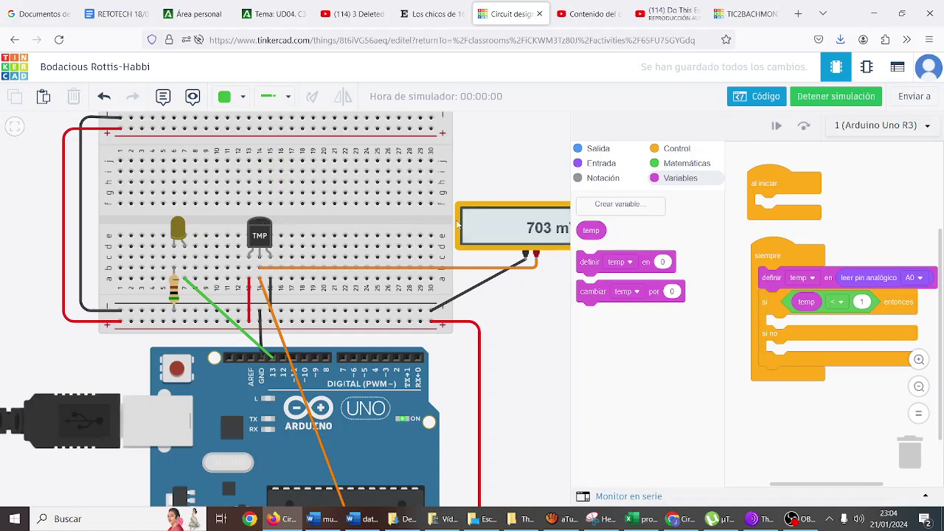
pyautogui.click(267, 238)
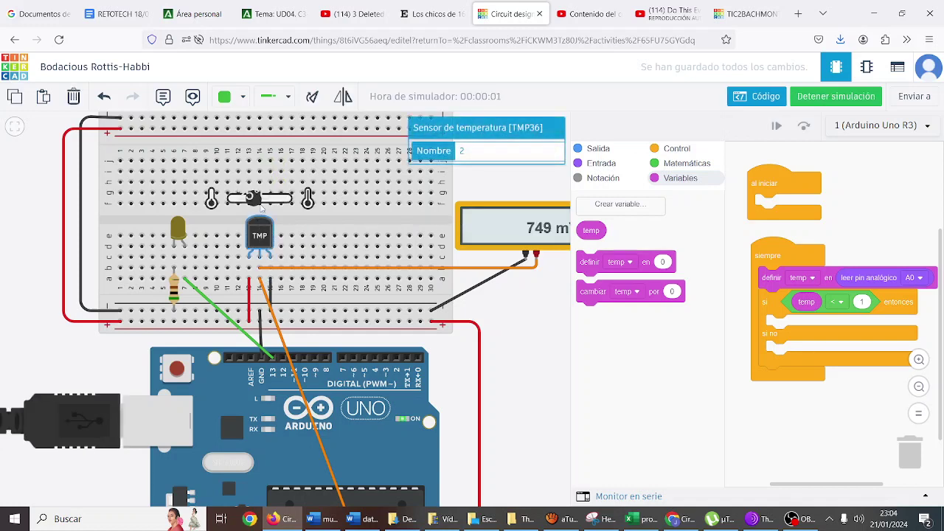
pyautogui.moveTo(256, 199)
pyautogui.mouseDown()
pyautogui.moveTo(270, 204)
pyautogui.moveTo(255, 201)
pyautogui.mouseUp()
pyautogui.moveTo(254, 201)
pyautogui.mouseDown()
pyautogui.moveTo(271, 202)
pyautogui.moveTo(251, 198)
pyautogui.moveTo(260, 199)
pyautogui.mouseUp()
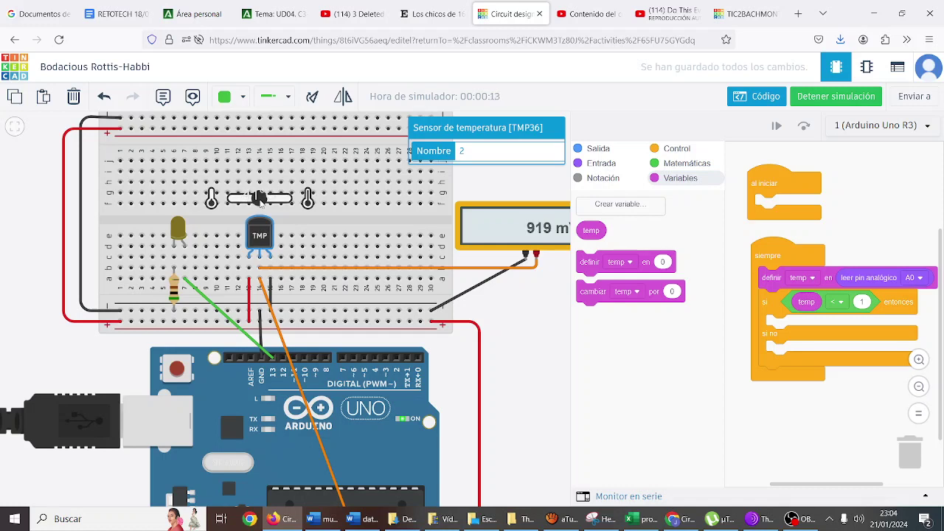
# - Change the "si" condition so that it tests temp ≥ 25
pyautogui.click(833, 306)
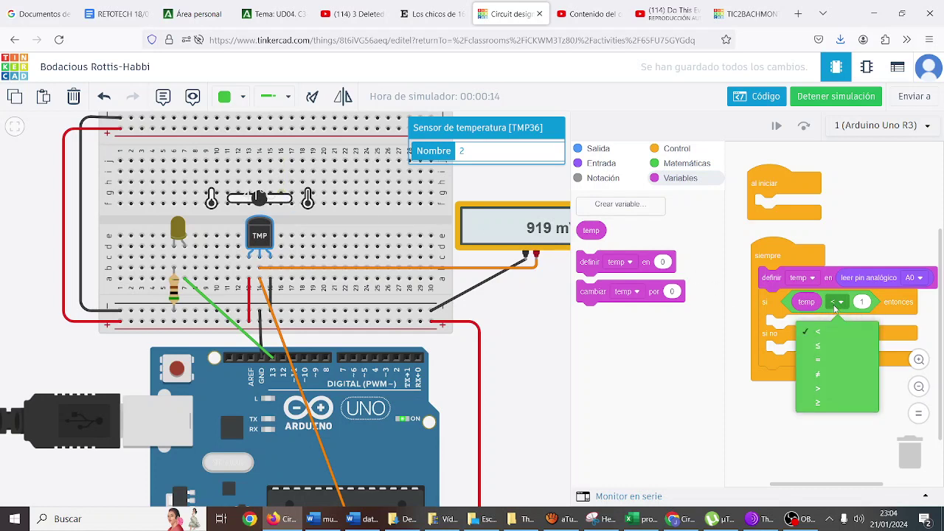
pyautogui.click(824, 405)
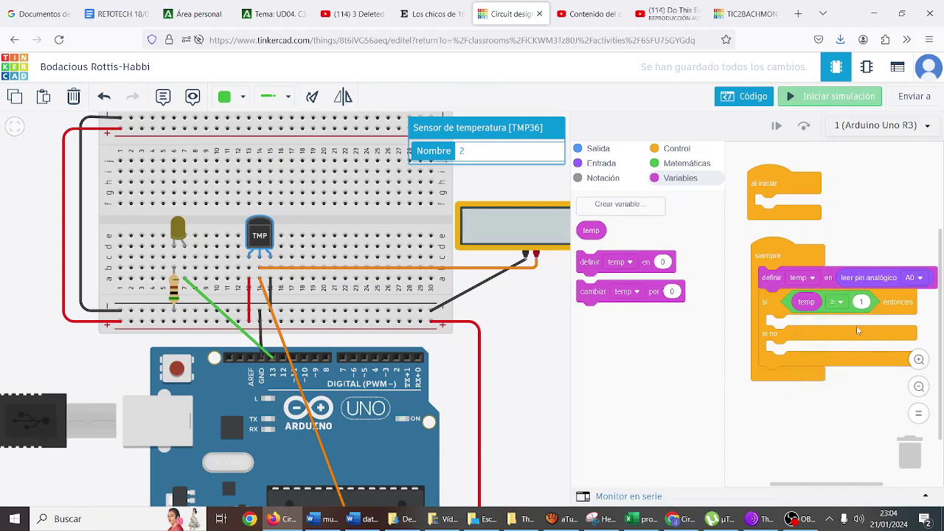
pyautogui.click(866, 302)
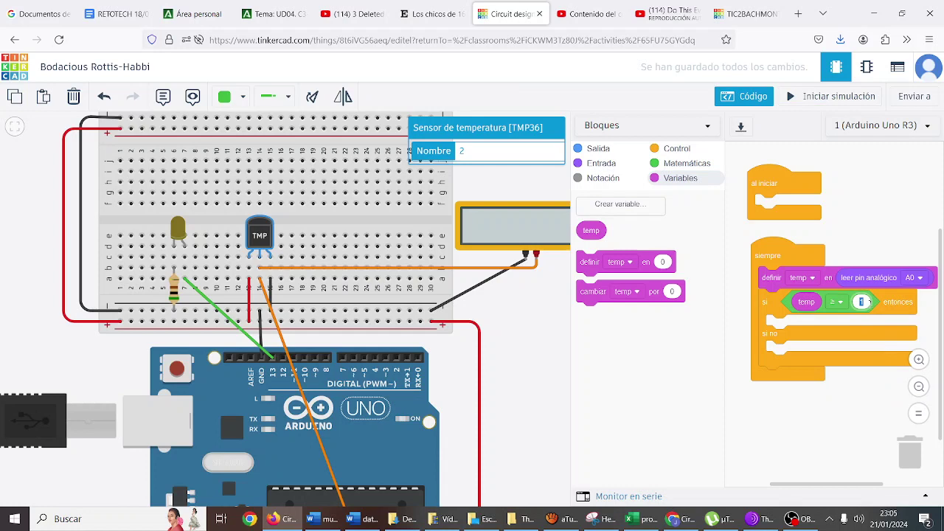
pyautogui.click(869, 237)
# - Add a "definir pin 0 en ALTA" block to both the "si" and the "si no" branches
pyautogui.click(671, 148)
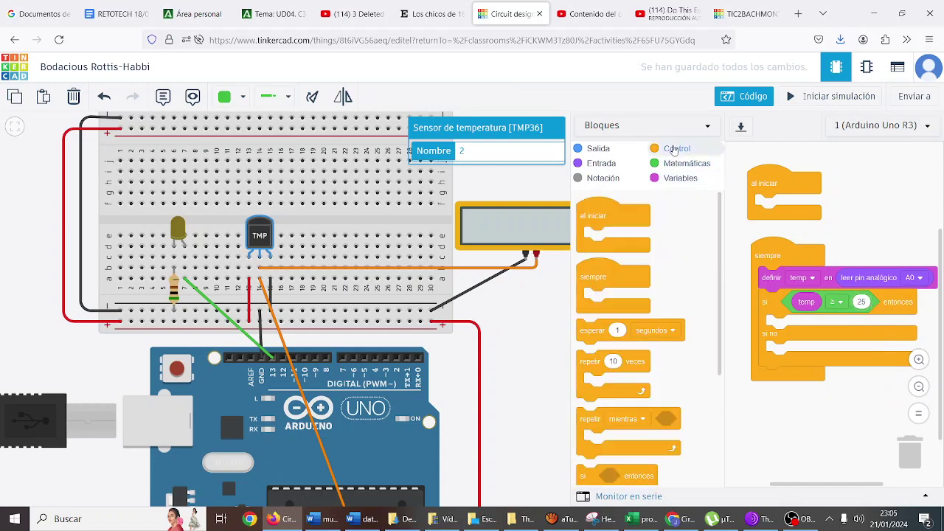
pyautogui.click(598, 148)
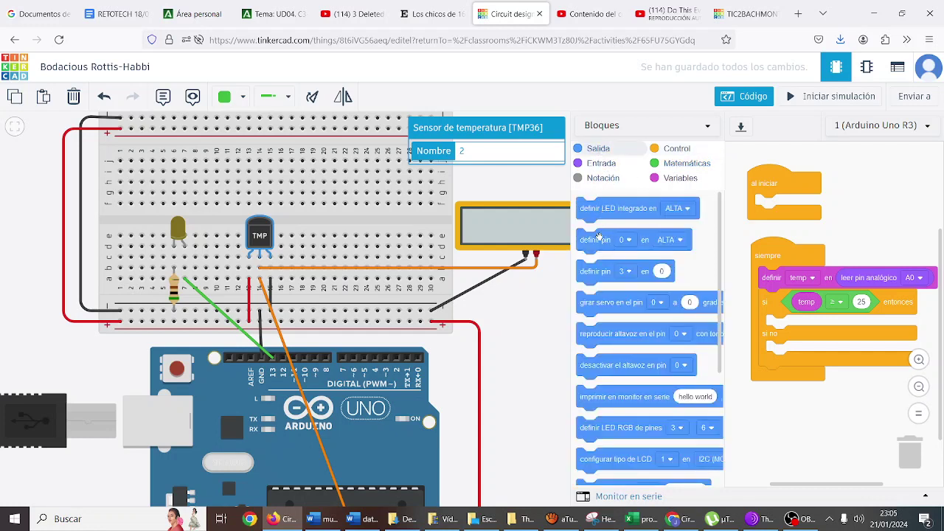
pyautogui.moveTo(597, 242); pyautogui.dragTo(781, 357)
pyautogui.rightClick(788, 329)
pyautogui.click(807, 337)
# - Set both output blocks to pin 13 and change the one in the "si no" branch to BAJA
pyautogui.click(814, 329)
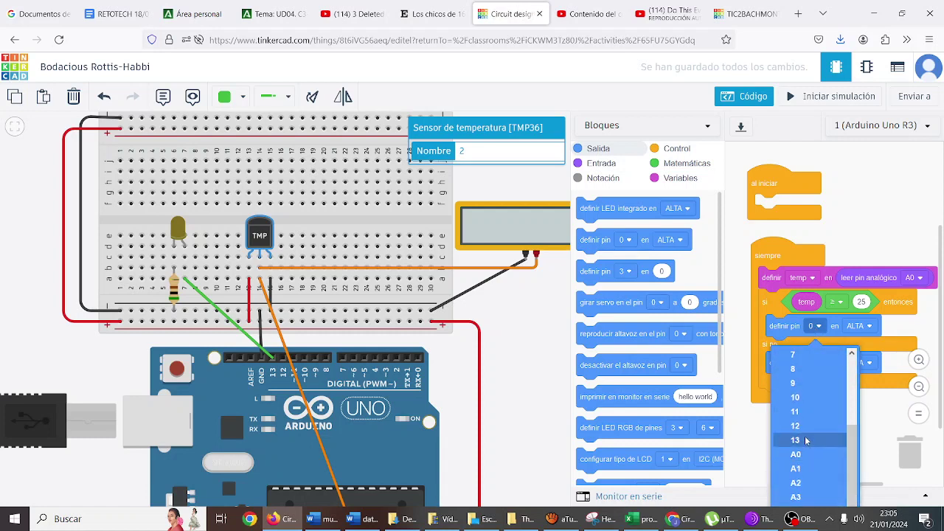
pyautogui.click(806, 440)
pyautogui.click(817, 367)
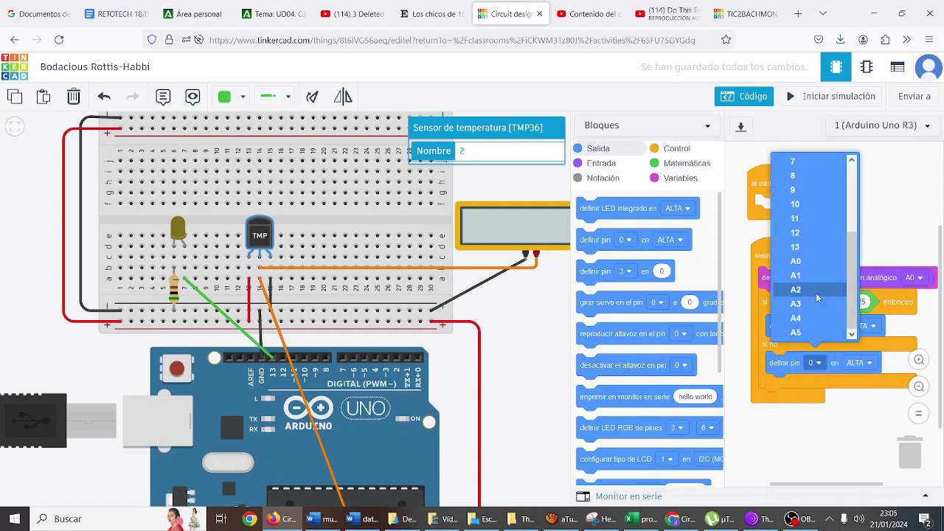
pyautogui.click(809, 246)
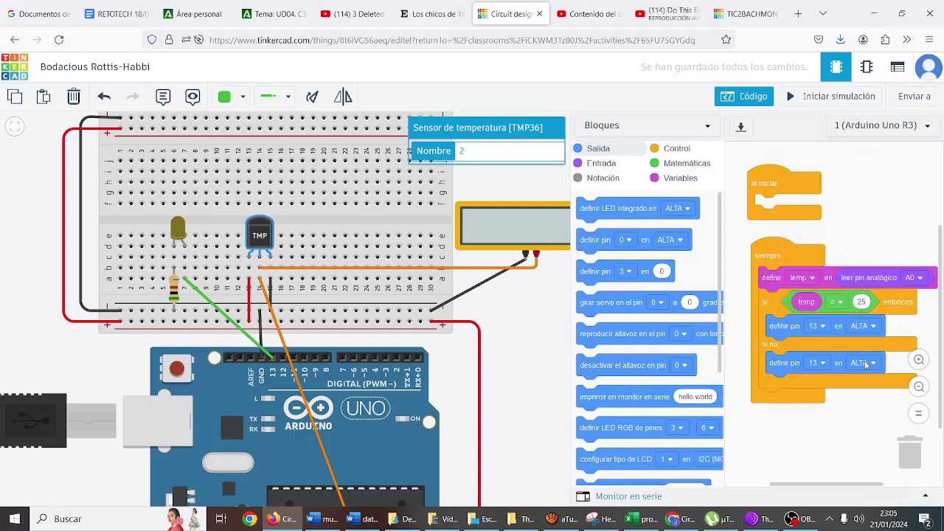
pyautogui.click(866, 364)
pyautogui.click(847, 410)
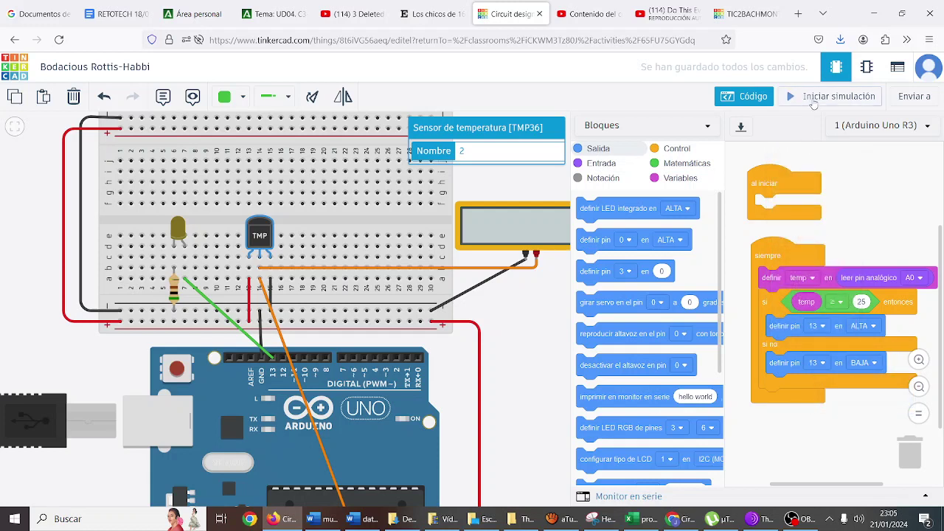
# - Start the simulation and adjust the TMP36's temperature slightly to check how the LED responds
pyautogui.click(813, 100)
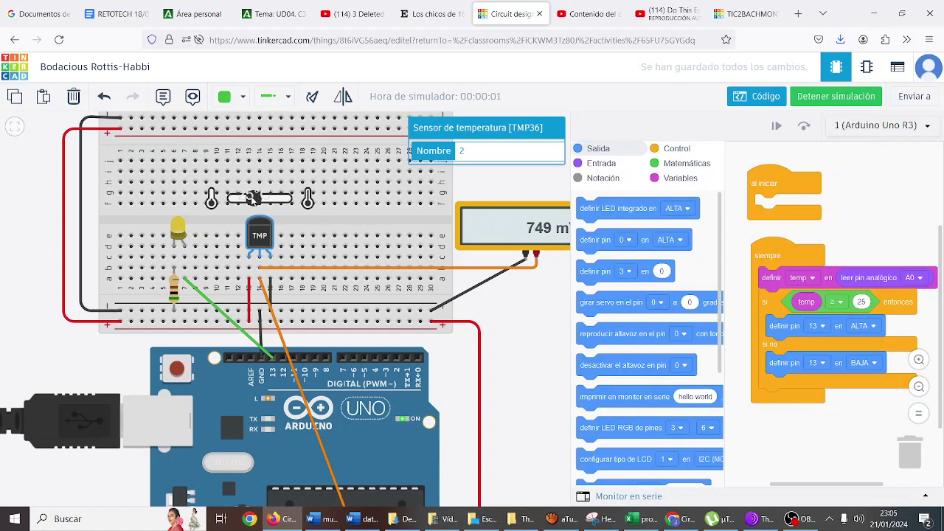
pyautogui.moveTo(251, 198)
pyautogui.mouseDown()
pyautogui.moveTo(225, 204)
pyautogui.moveTo(253, 206)
pyautogui.mouseUp()
# - Set the threshold in the "si" condition to 500 and test the LED in a simulation with a slightly higher TMP36 temperature
pyautogui.click(862, 302)
pyautogui.write('5')
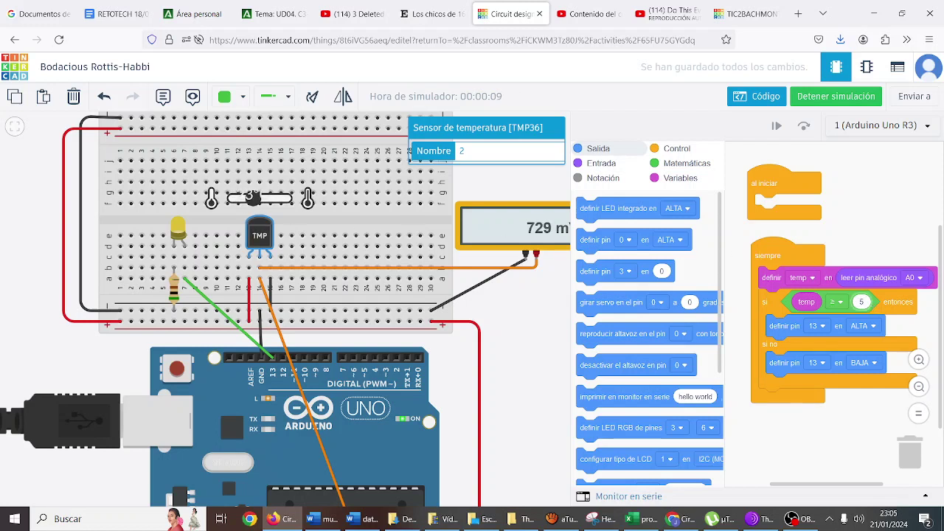
pyautogui.write('00')
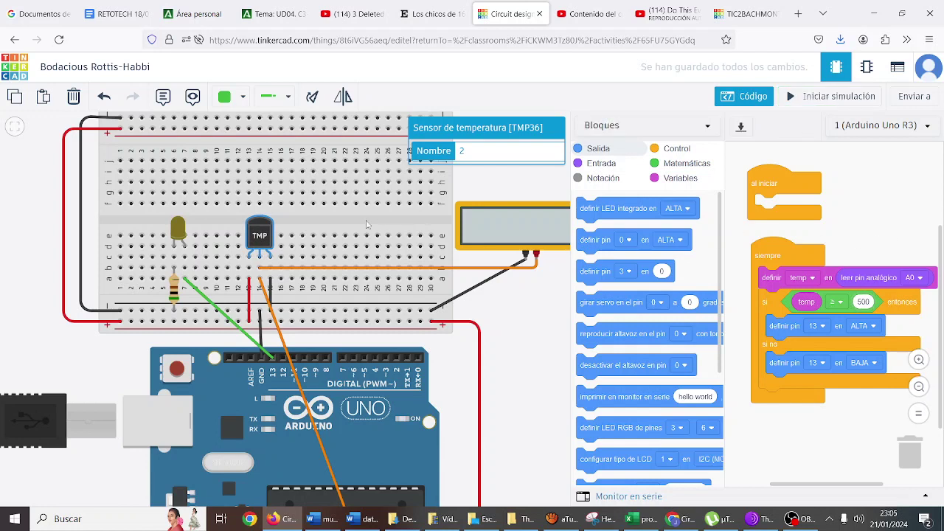
pyautogui.click(806, 97)
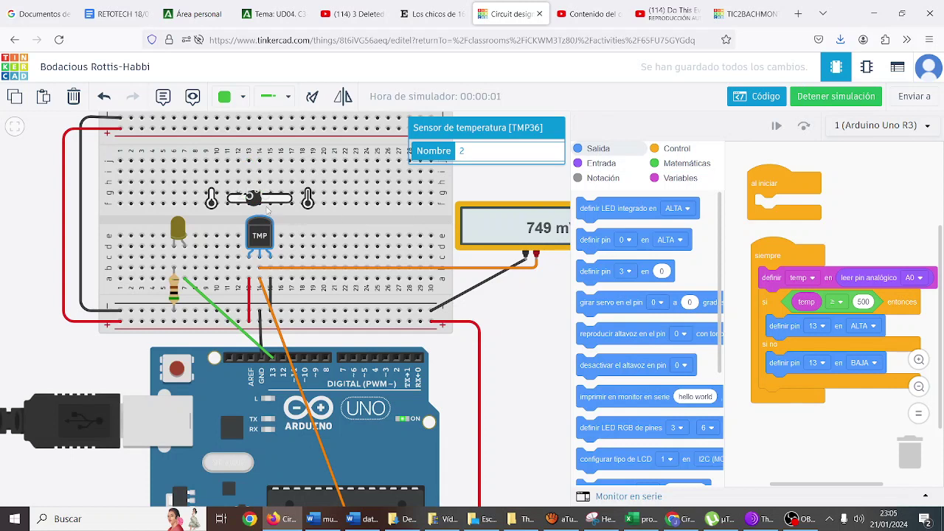
pyautogui.moveTo(258, 200)
pyautogui.mouseDown()
pyautogui.moveTo(286, 204)
pyautogui.moveTo(243, 205)
pyautogui.moveTo(261, 205)
pyautogui.mouseUp()
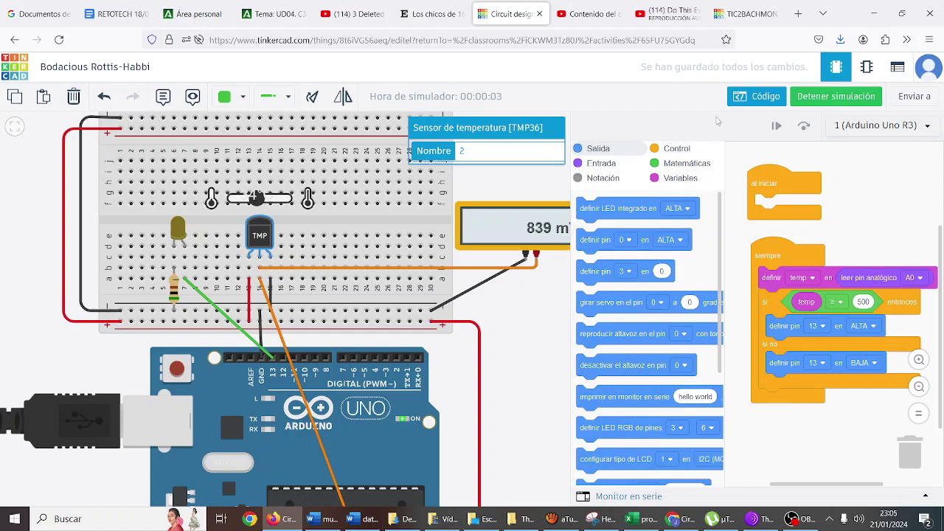
pyautogui.click(807, 102)
# - Set the threshold in the "si" condition to 50 and simulate the circuit, moving the TMP36's temperature down close to its minimum
pyautogui.click(863, 301)
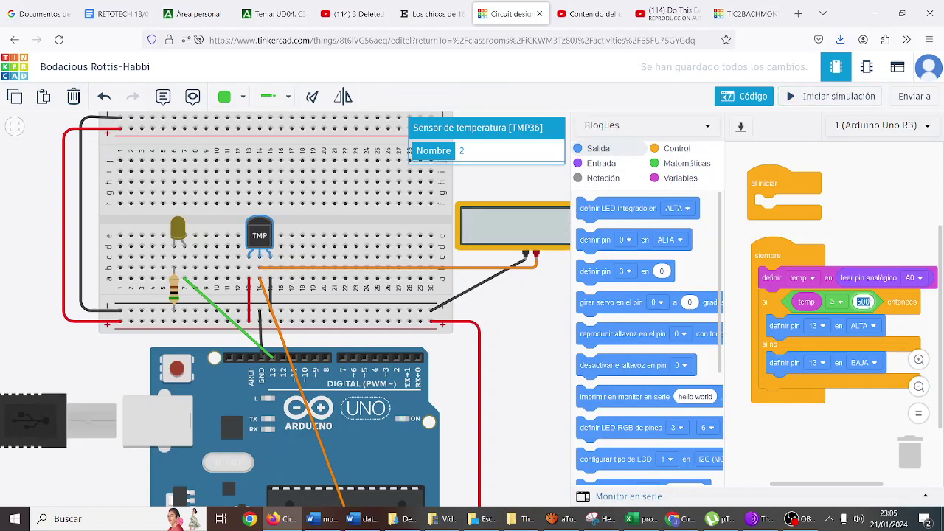
pyautogui.write('50')
pyautogui.click(872, 192)
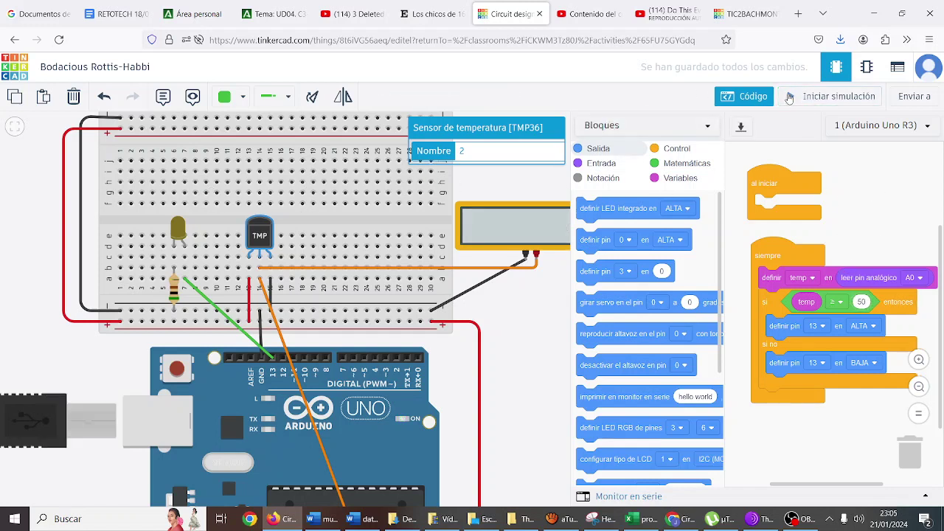
pyautogui.click(789, 98)
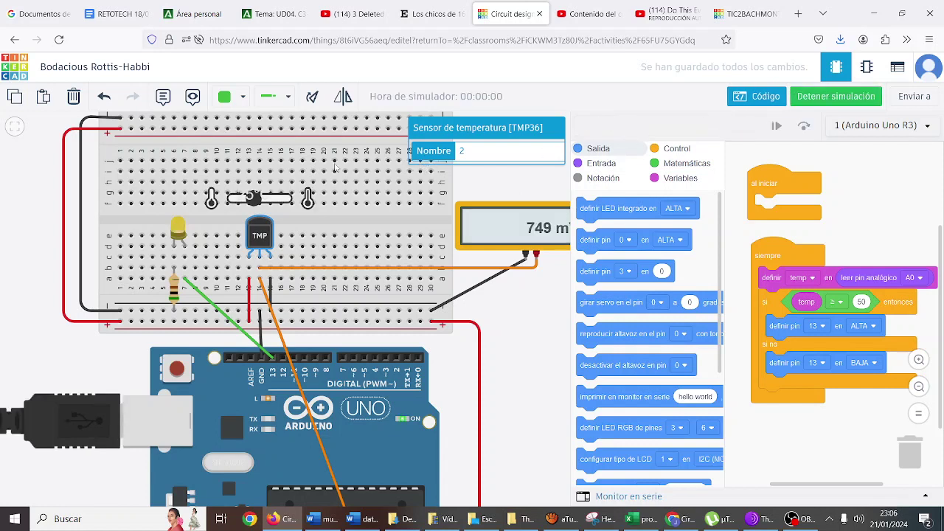
pyautogui.moveTo(251, 198)
pyautogui.mouseDown()
pyautogui.moveTo(233, 207)
pyautogui.moveTo(280, 206)
pyautogui.moveTo(240, 207)
pyautogui.mouseUp()
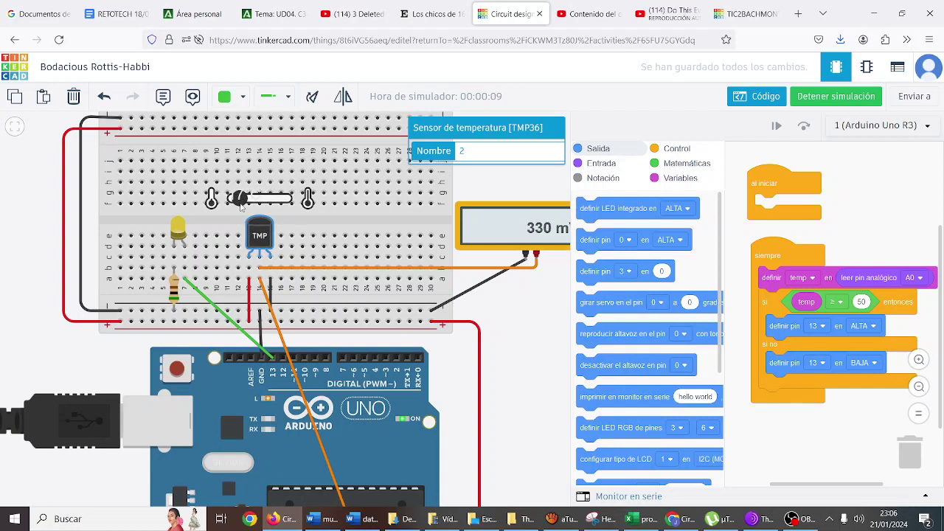
pyautogui.moveTo(239, 203)
pyautogui.mouseDown()
pyautogui.moveTo(229, 202)
pyautogui.moveTo(244, 207)
pyautogui.mouseUp()
pyautogui.moveTo(242, 207); pyautogui.dragTo(232, 205)
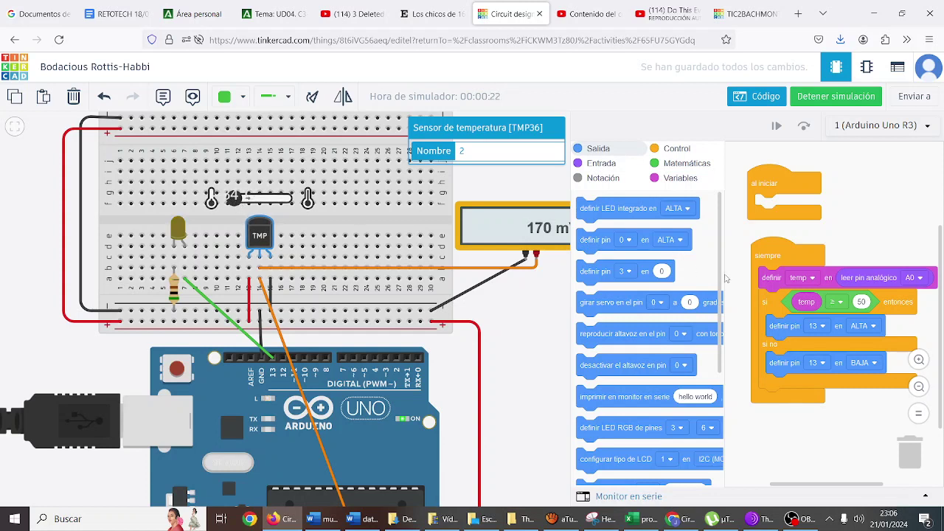
# - Set the threshold in the "si" condition to 100 and simulate the circuit with a lower TMP36 temperature
pyautogui.click(861, 302)
pyautogui.write('100')
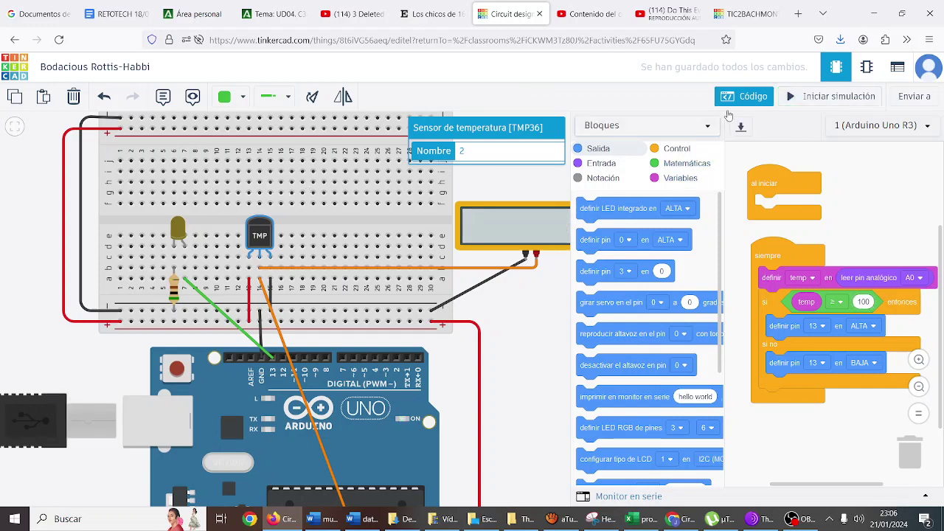
pyautogui.click(831, 96)
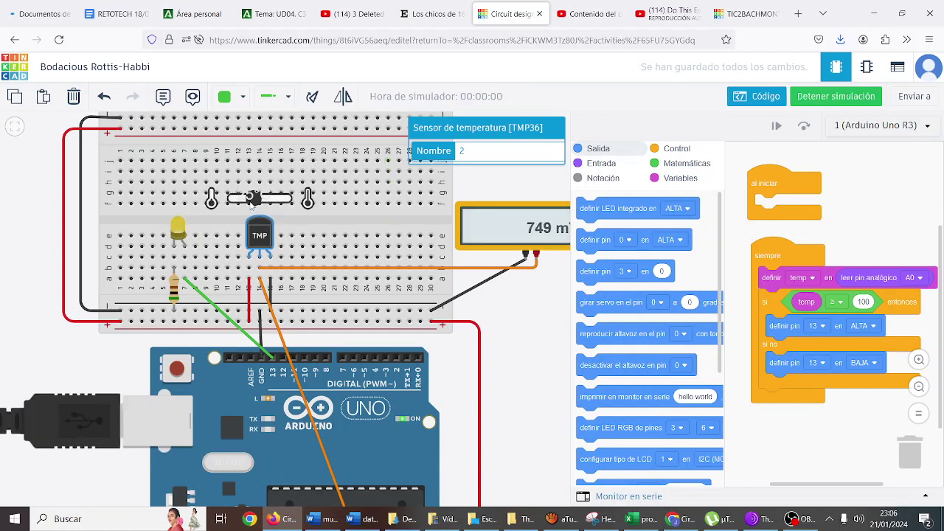
pyautogui.moveTo(251, 205); pyautogui.dragTo(247, 207)
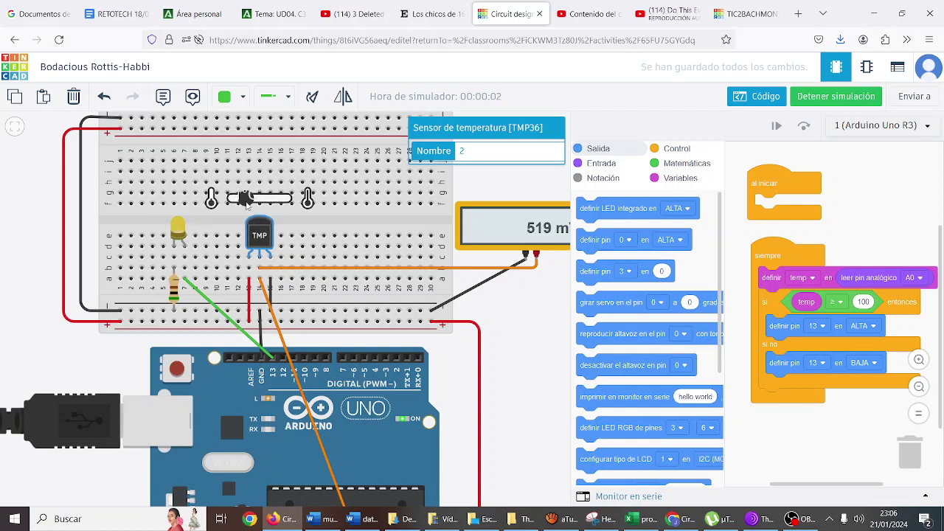